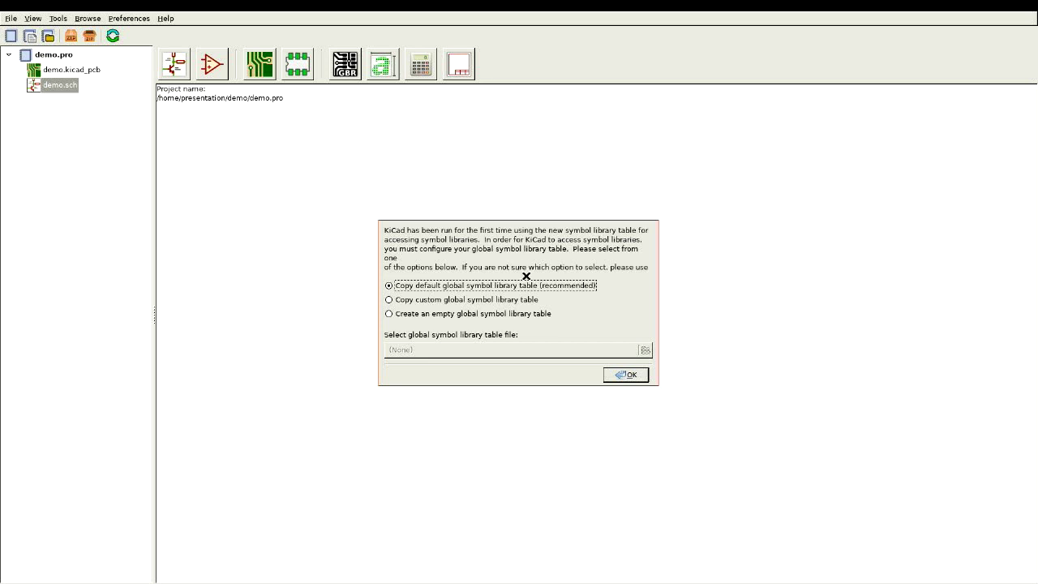
Step: Accept the default symbol library table, hide the project manager, and zoom into the blank demo.sch sheet
{"action": "left_click", "coordinate": [626, 376]}
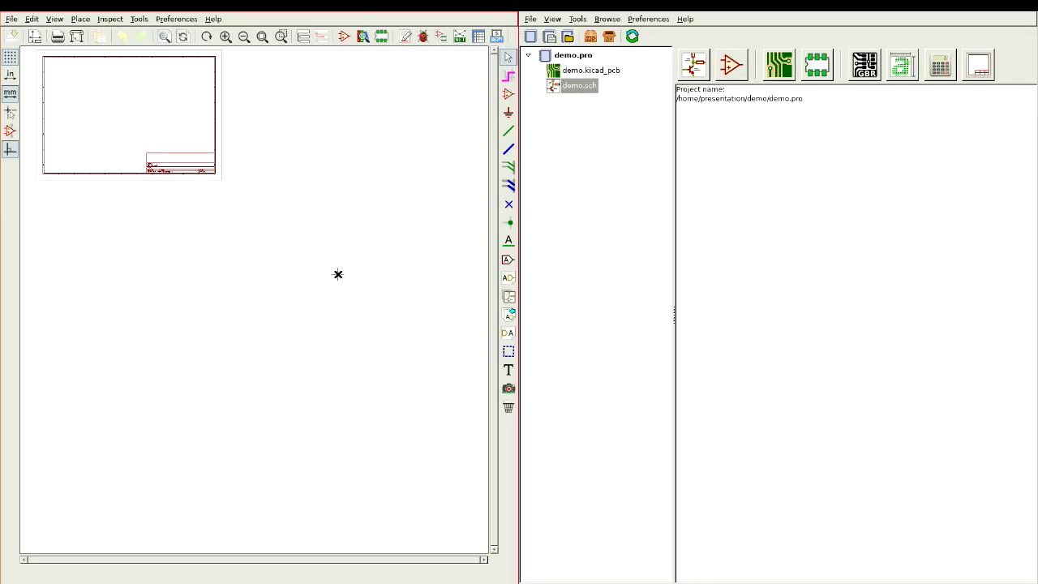
{"action": "left_click", "coordinate": [743, 227]}
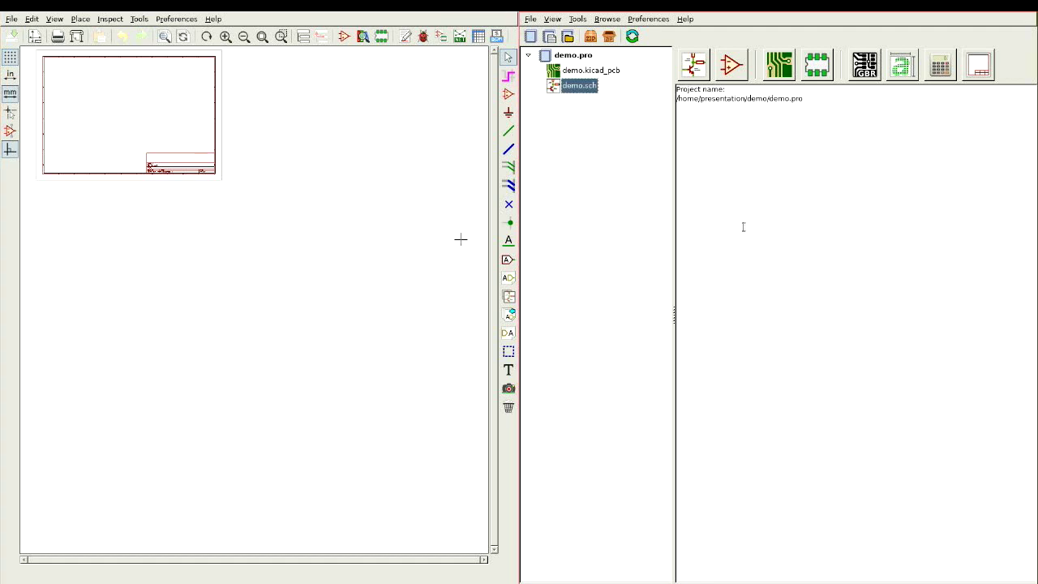
{"action": "key", "text": "super+shift+2"}
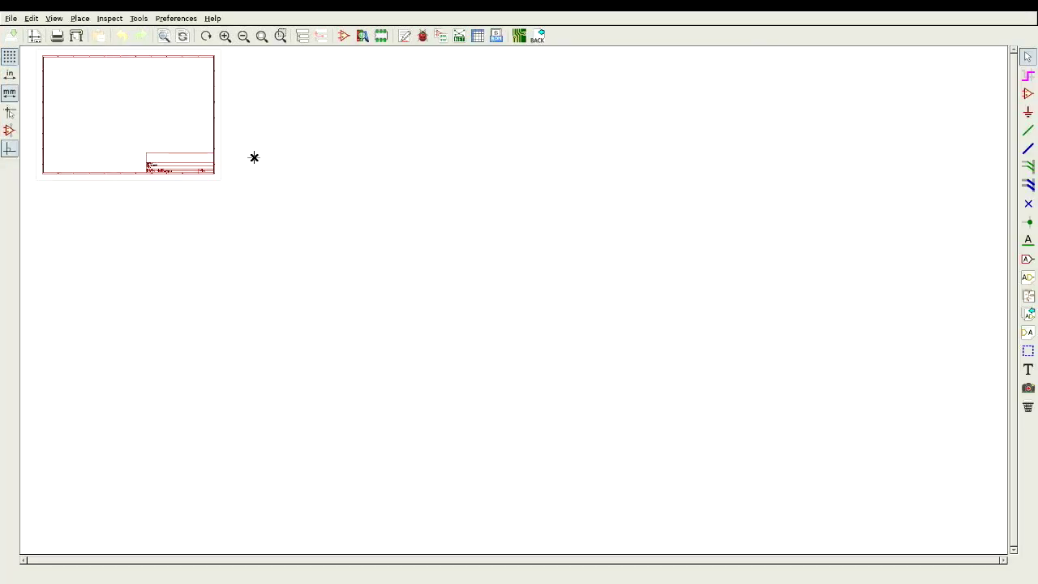
{"action": "scroll", "coordinate": [116, 116], "scroll_direction": "up", "scroll_amount": 3}
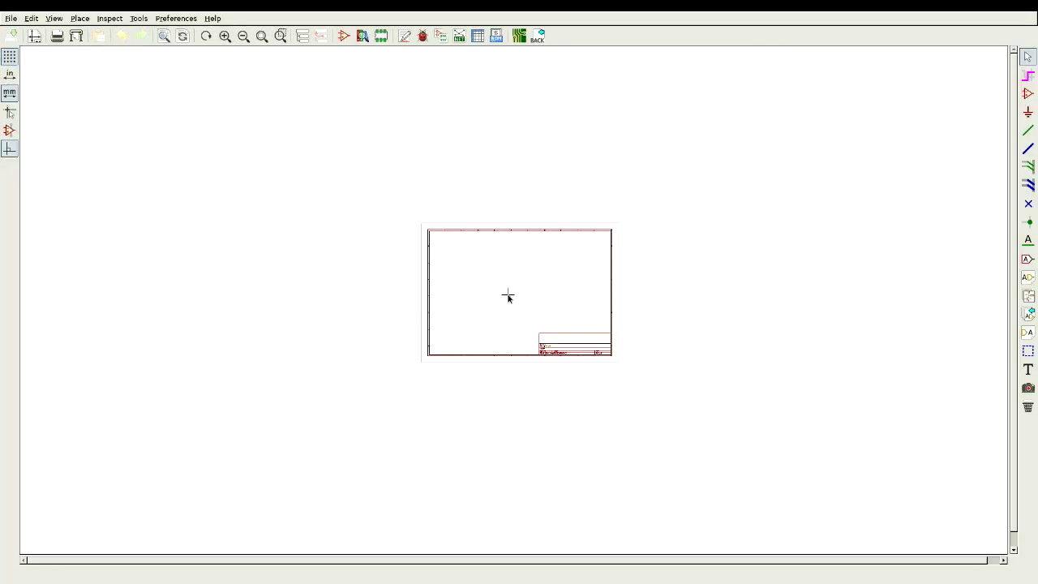
{"action": "scroll", "coordinate": [455, 281], "scroll_direction": "up", "scroll_amount": 4}
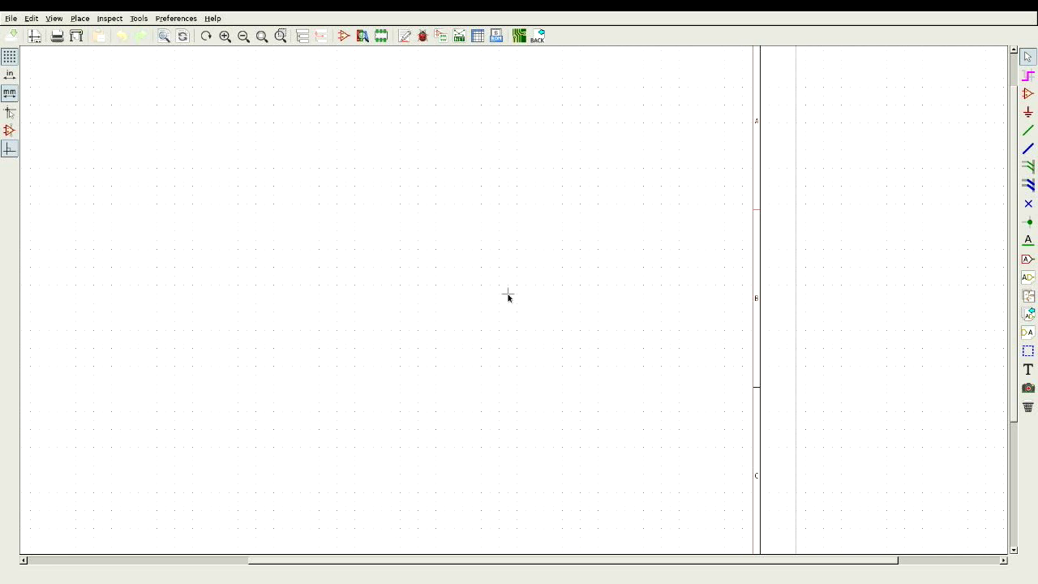
Step: Search the symbol library for FDS6890A and place its unit A on the sheet
{"action": "key", "text": "a"}
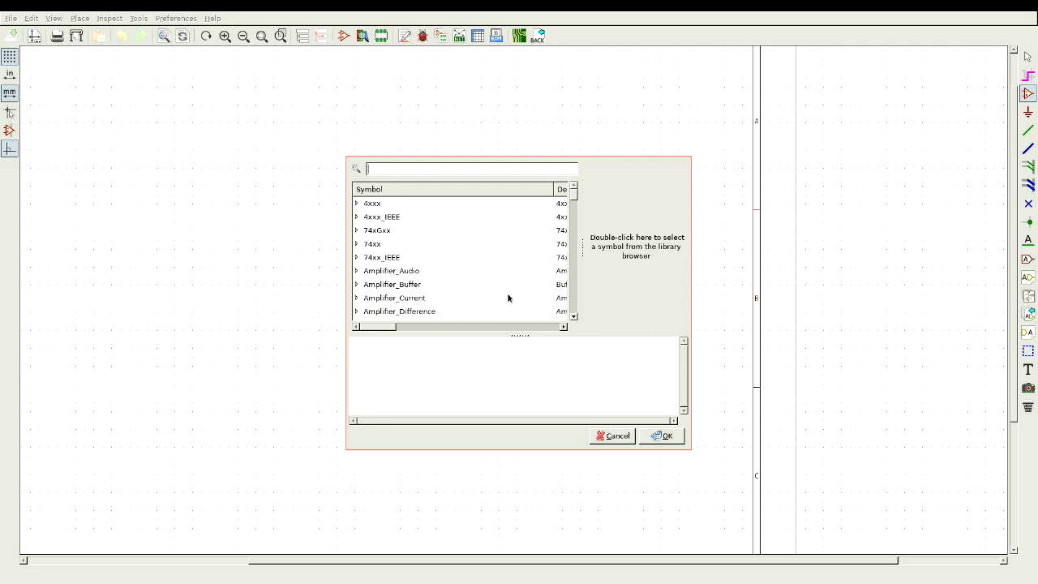
{"action": "type", "text": "D"}
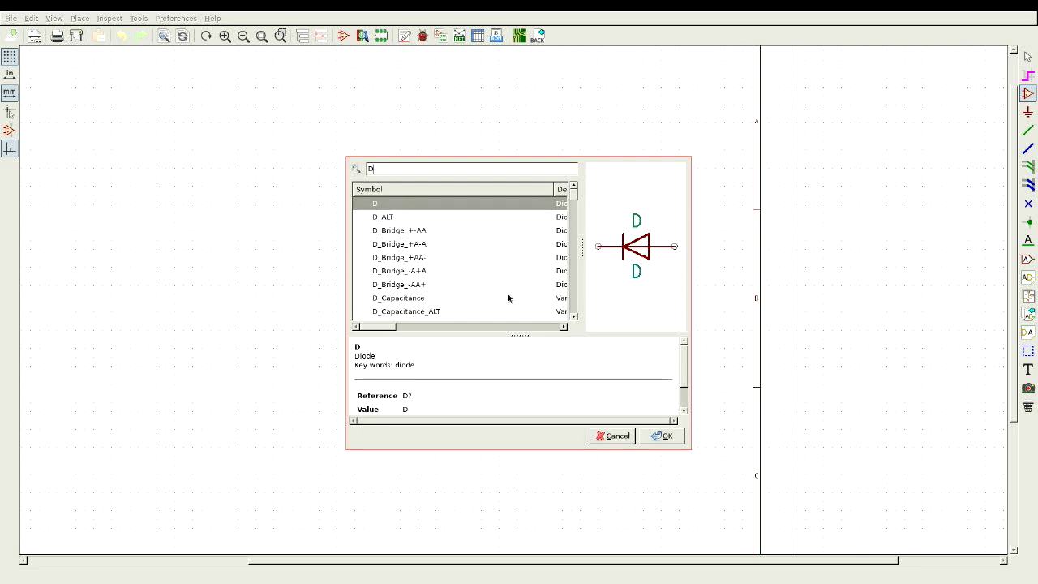
{"action": "key", "text": "BackSpace"}
{"action": "type", "text": "FD"}
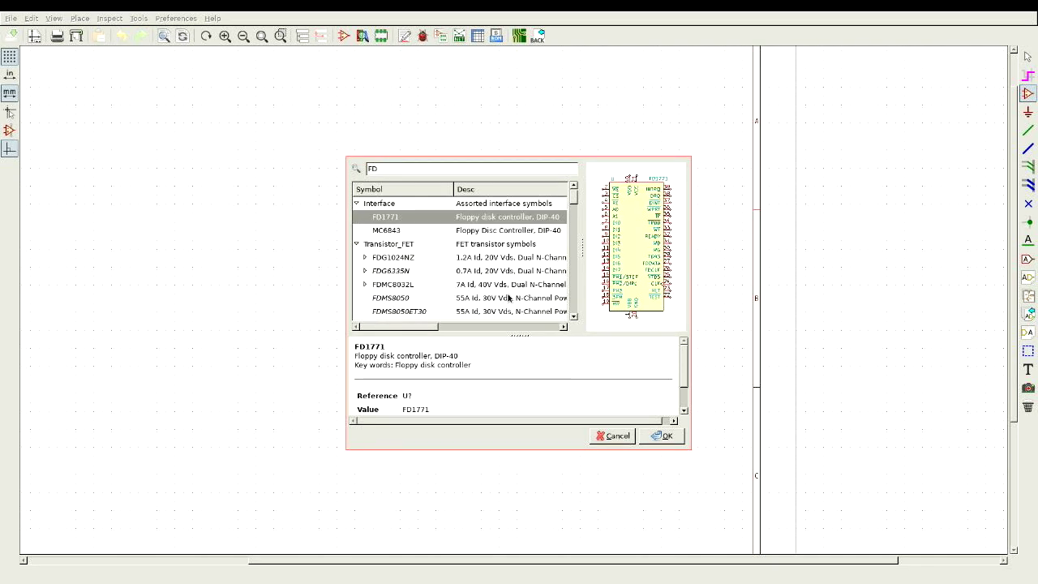
{"action": "type", "text": "S689"}
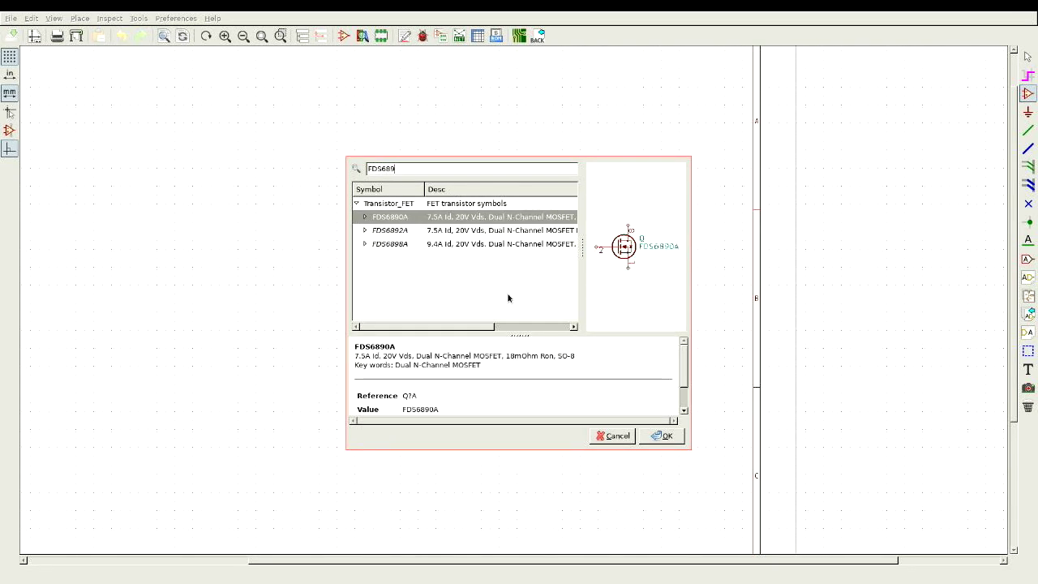
{"action": "key", "text": "Return"}
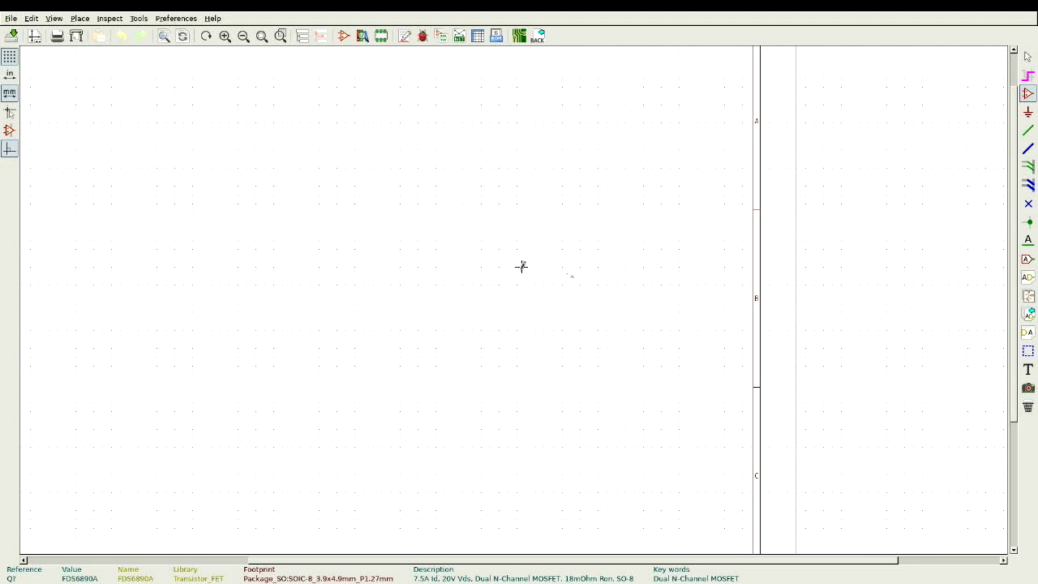
{"action": "left_click", "coordinate": [531, 253]}
Step: Add unit B of the FDS6890A just to the left of unit A
{"action": "left_click", "coordinate": [473, 251]}
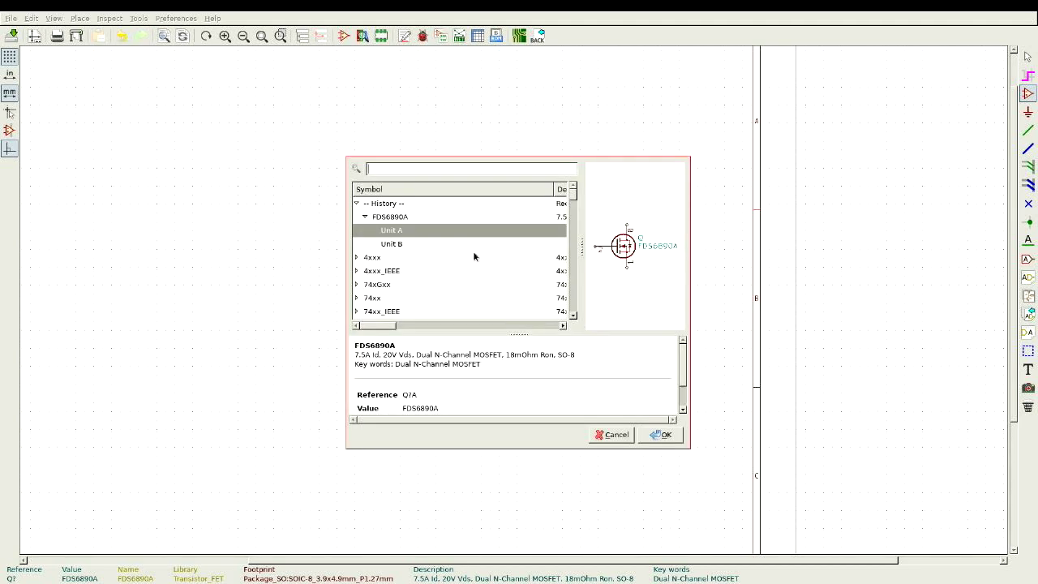
{"action": "double_click", "coordinate": [431, 243]}
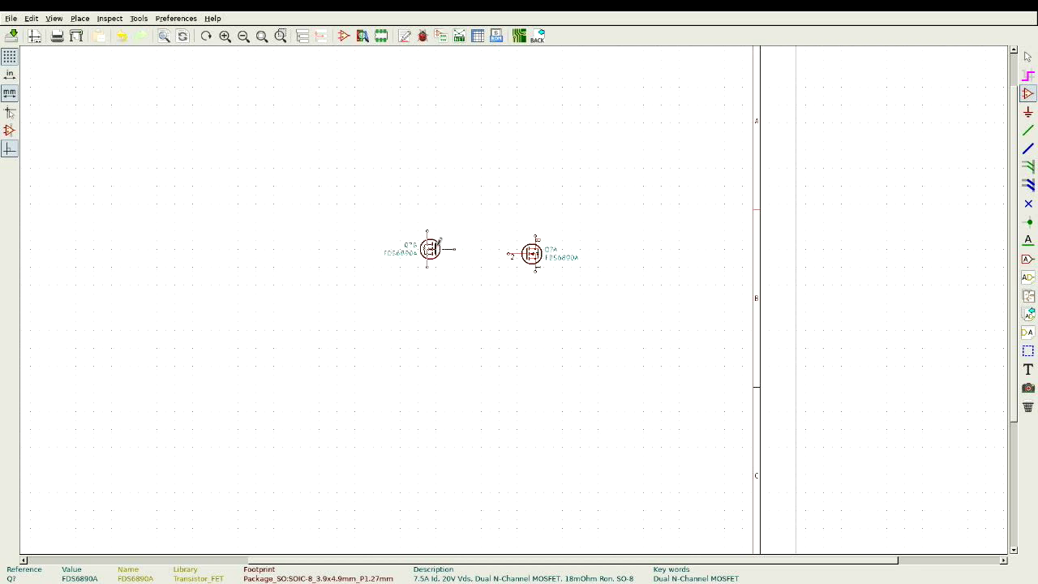
{"action": "left_click", "coordinate": [425, 244]}
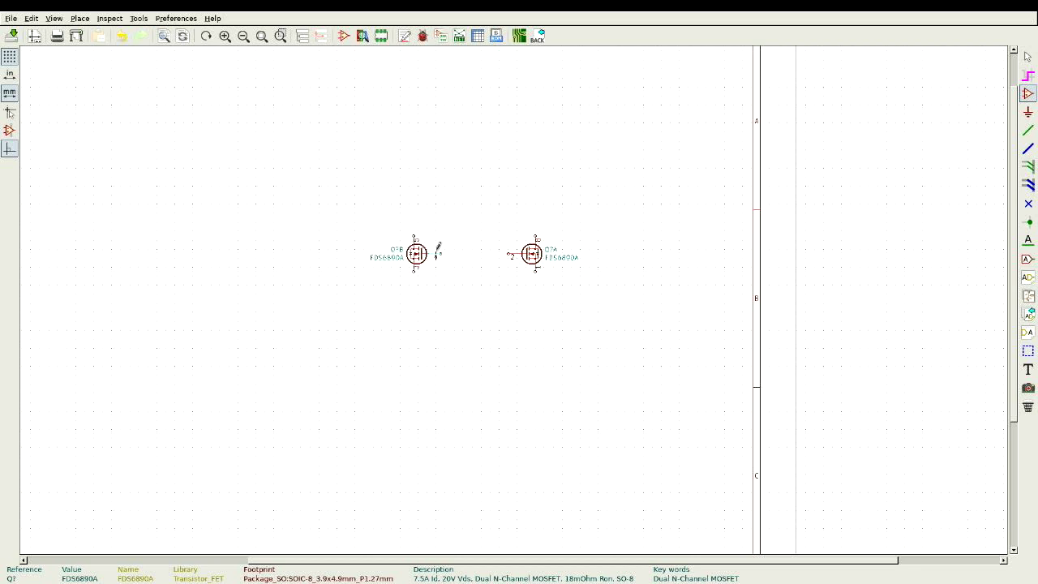
Step: Wire Q?B pin 4 to Q?A pin 2 and join the two bottom pins
{"action": "key", "text": "w"}
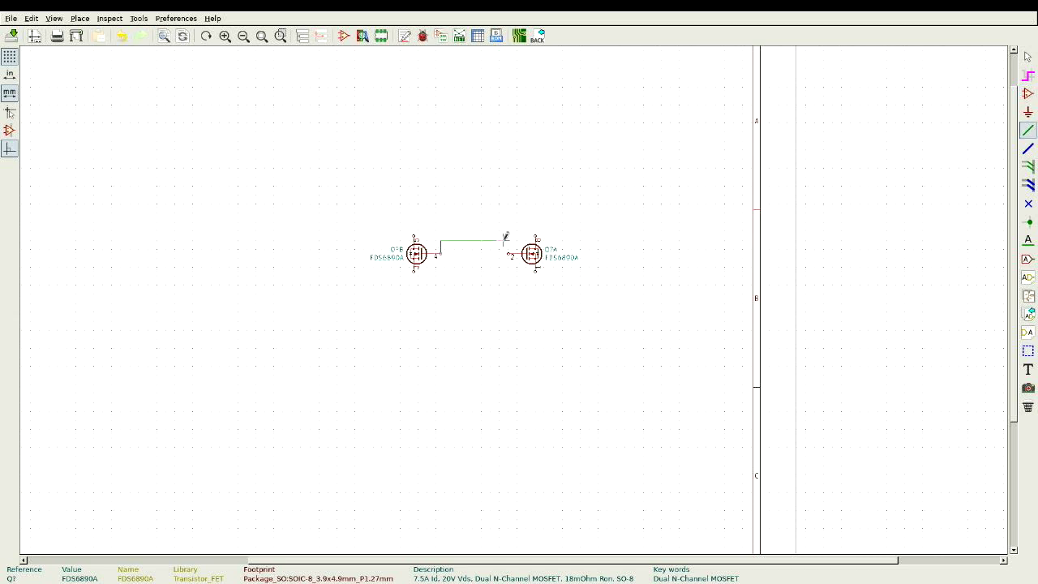
{"action": "left_click", "coordinate": [511, 254]}
{"action": "left_click", "coordinate": [535, 293]}
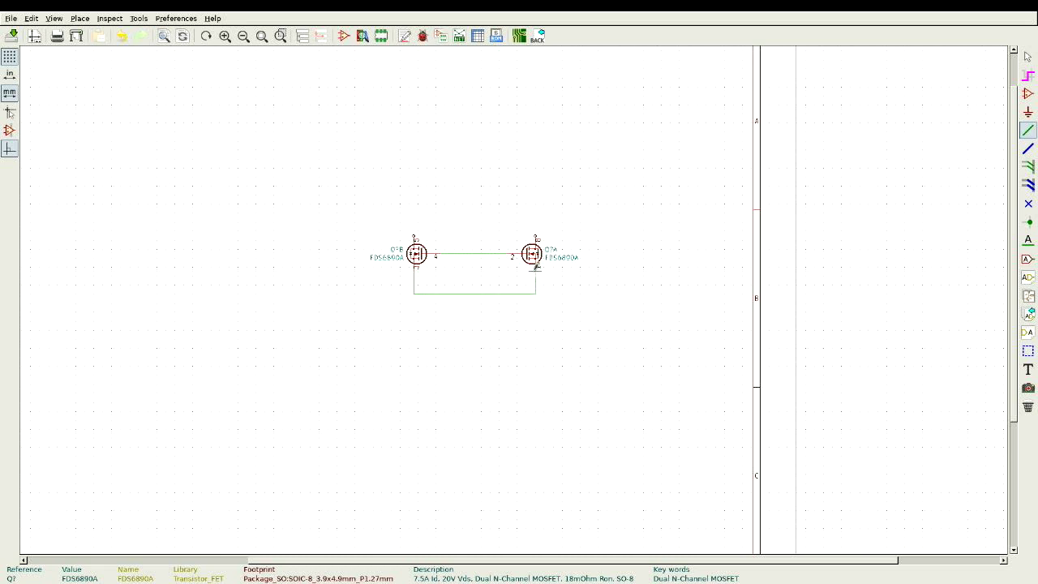
Step: Run open-ended wires upward from the top pins of Q?A and Q?B
{"action": "left_click", "coordinate": [536, 233]}
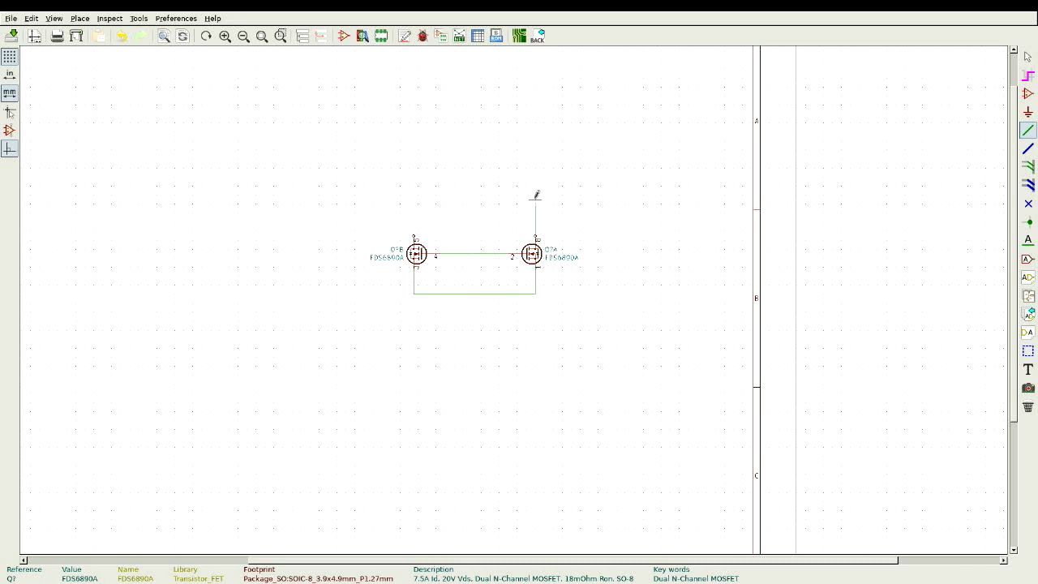
{"action": "double_click", "coordinate": [484, 183]}
{"action": "left_click", "coordinate": [414, 237]}
{"action": "double_click", "coordinate": [450, 182]}
{"action": "scroll", "coordinate": [470, 185], "scroll_direction": "up", "scroll_amount": 2}
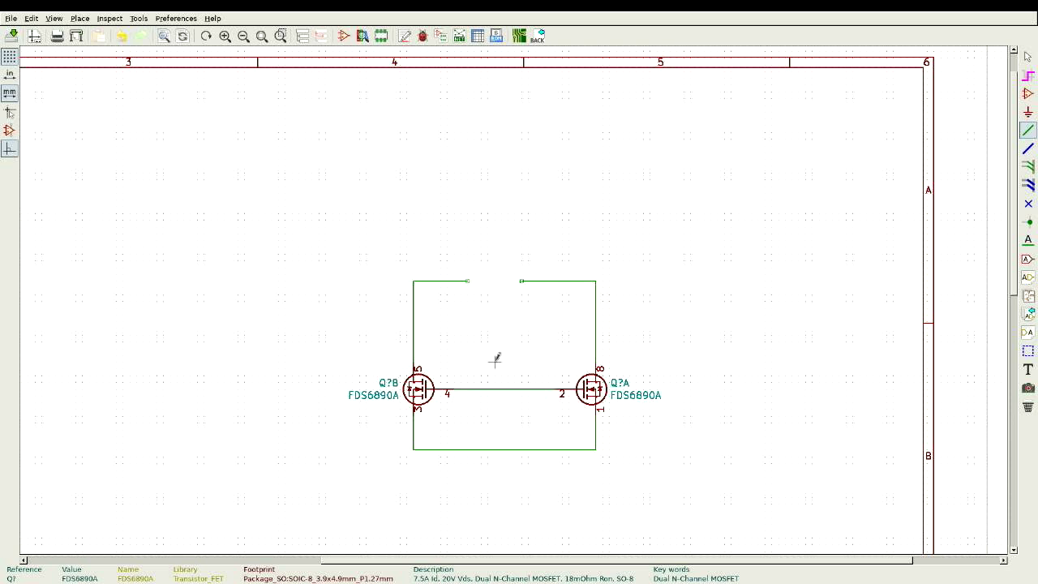
Step: Label the left top wire VALVE1 and the right top wire VAC2
{"action": "key", "text": "Escape"}
{"action": "key", "text": "h"}
{"action": "key", "text": "Escape"}
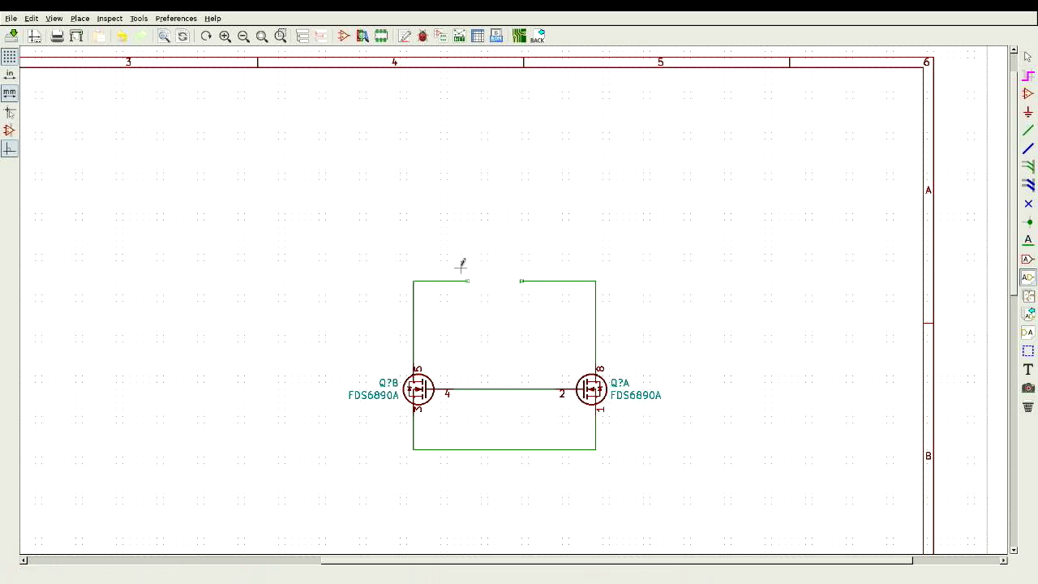
{"action": "key", "text": "Escape"}
{"action": "type", "text": "l"}
{"action": "type", "text": "VALVE1"}
{"action": "key", "text": "Return"}
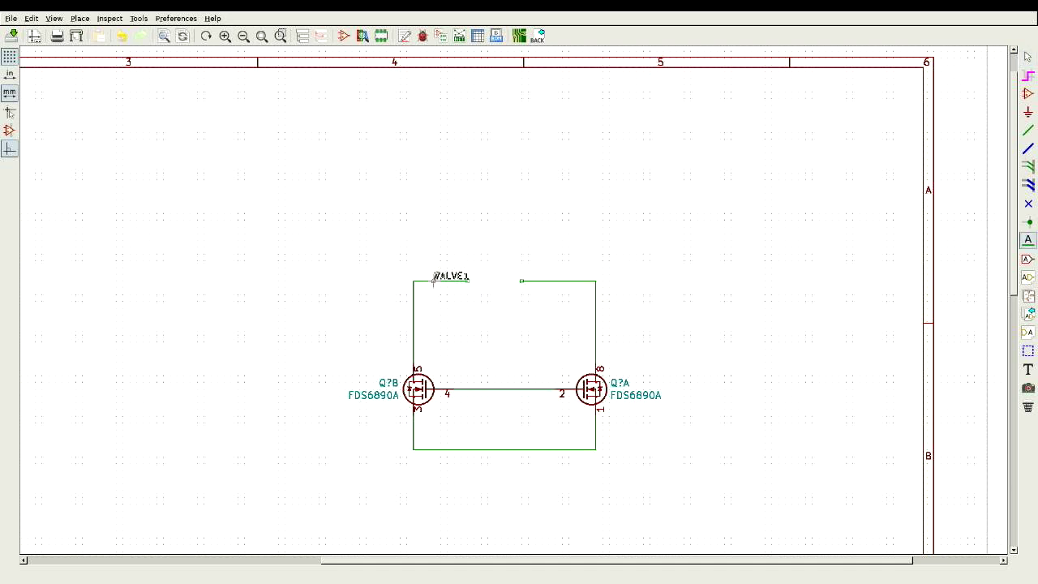
{"action": "left_click", "coordinate": [430, 281]}
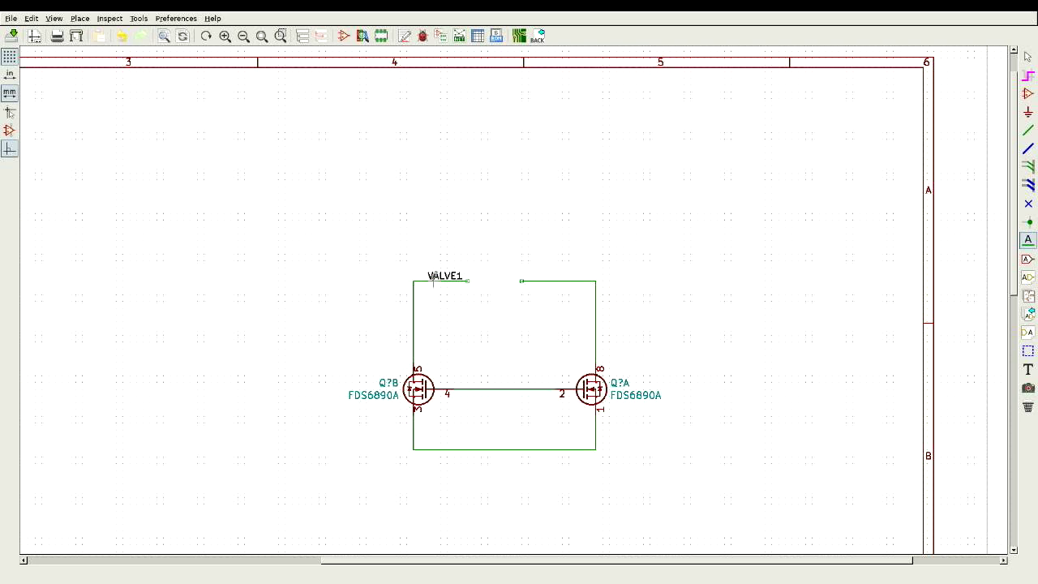
{"action": "left_click", "coordinate": [535, 280]}
{"action": "type", "text": "VAC2"}
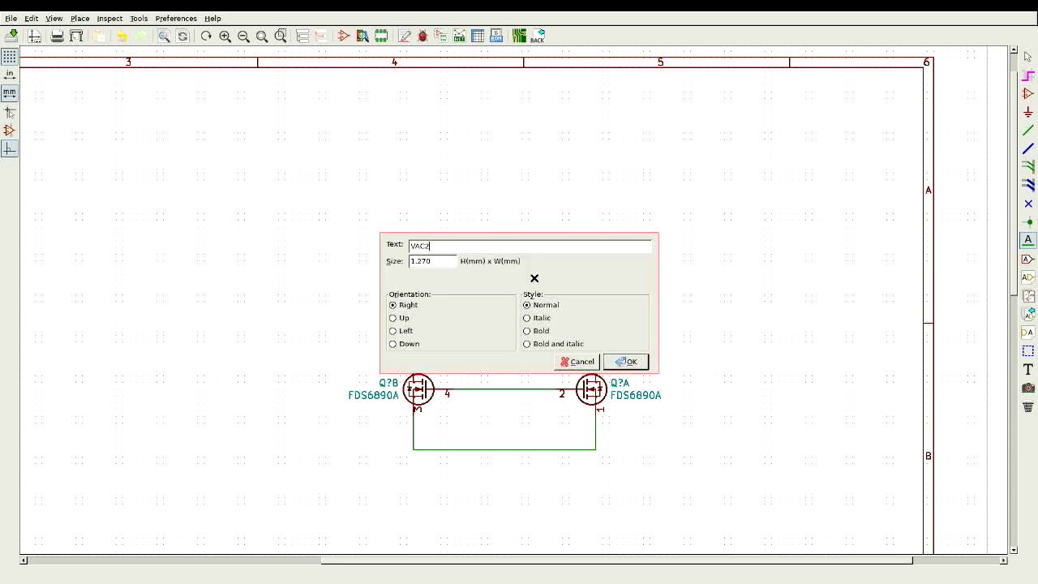
{"action": "key", "text": "Return"}
{"action": "left_click", "coordinate": [536, 280]}
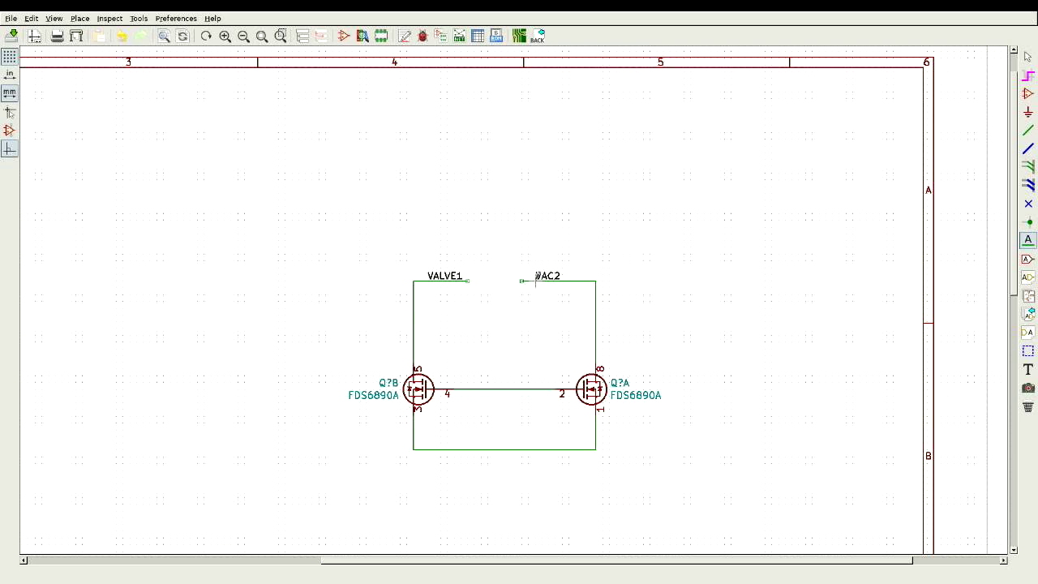
Step: Place a SWITCH1 label and wire it to the middle net between the MOSFETs
{"action": "left_click", "coordinate": [481, 373]}
{"action": "type", "text": "S"}
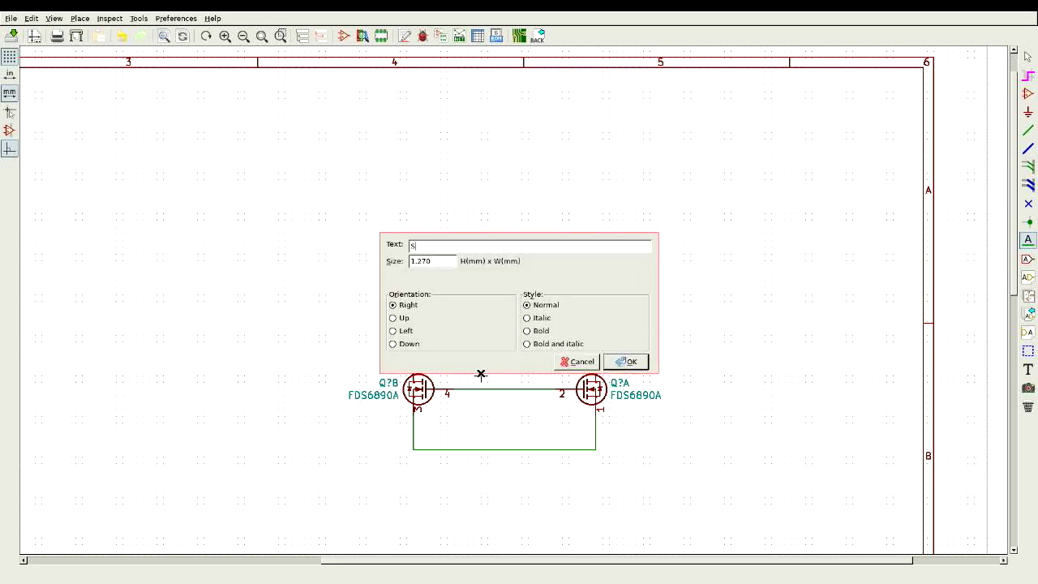
{"action": "type", "text": "WITCH1"}
{"action": "key", "text": "Return"}
{"action": "left_click", "coordinate": [481, 366]}
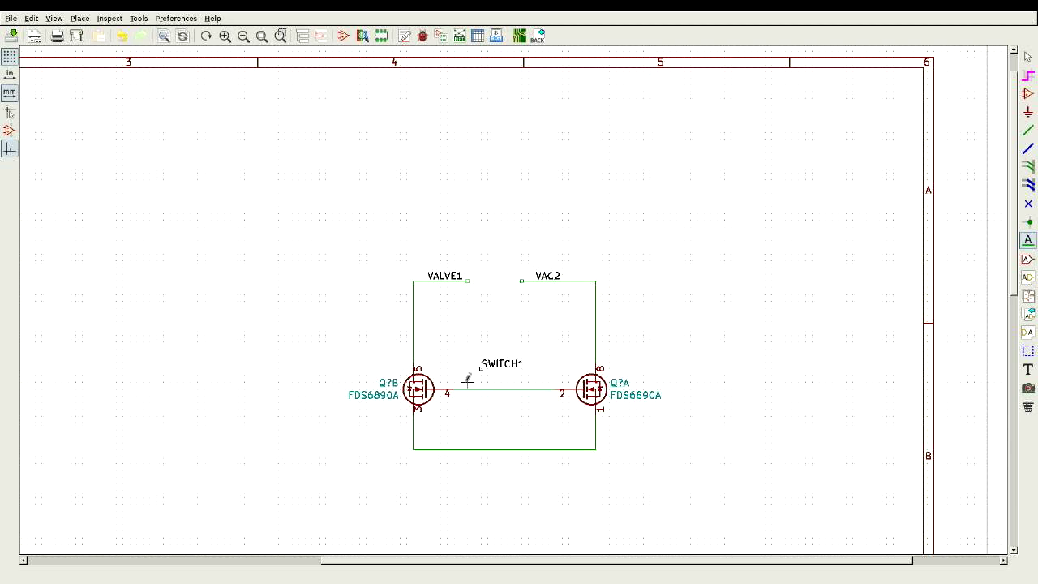
{"action": "key", "text": "w"}
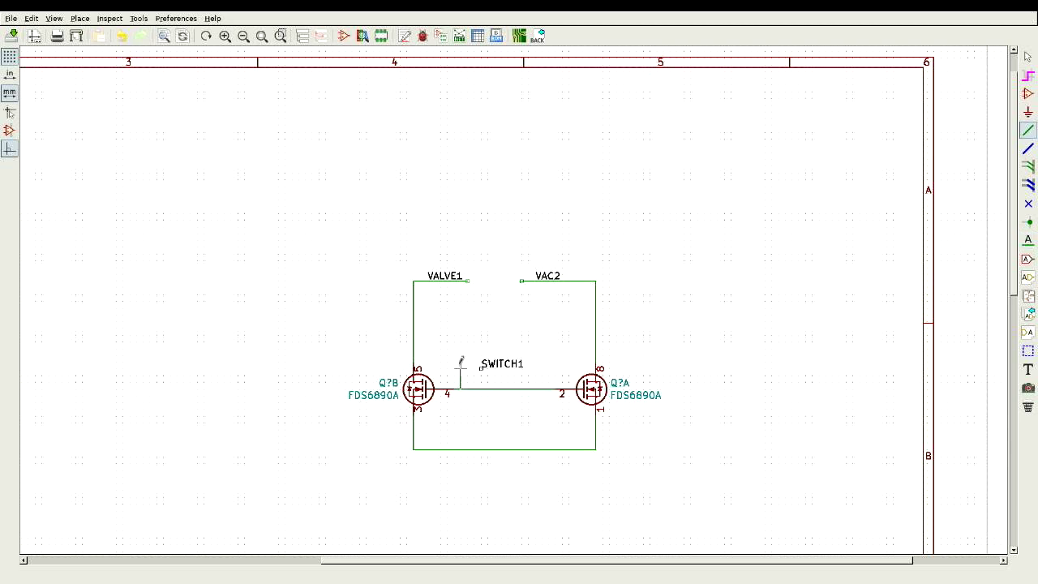
{"action": "double_click", "coordinate": [541, 367]}
{"action": "key", "text": "Escape"}
Step: Pick GND with the pGND shortcut and drop it on the bottom wire between both MOSFETs
{"action": "type", "text": "pGND"}
{"action": "key", "text": "Return"}
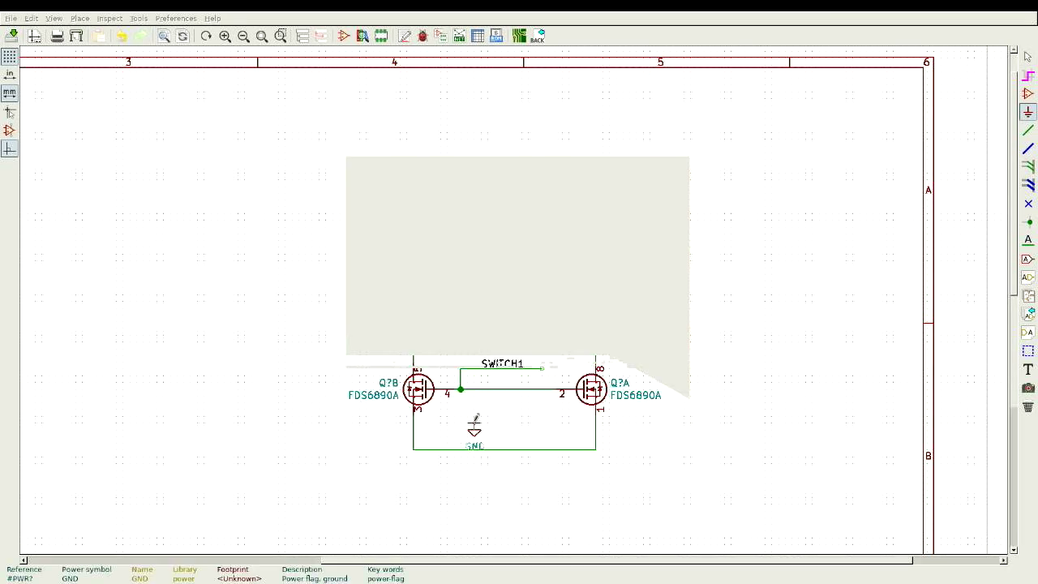
{"action": "left_click", "coordinate": [502, 449]}
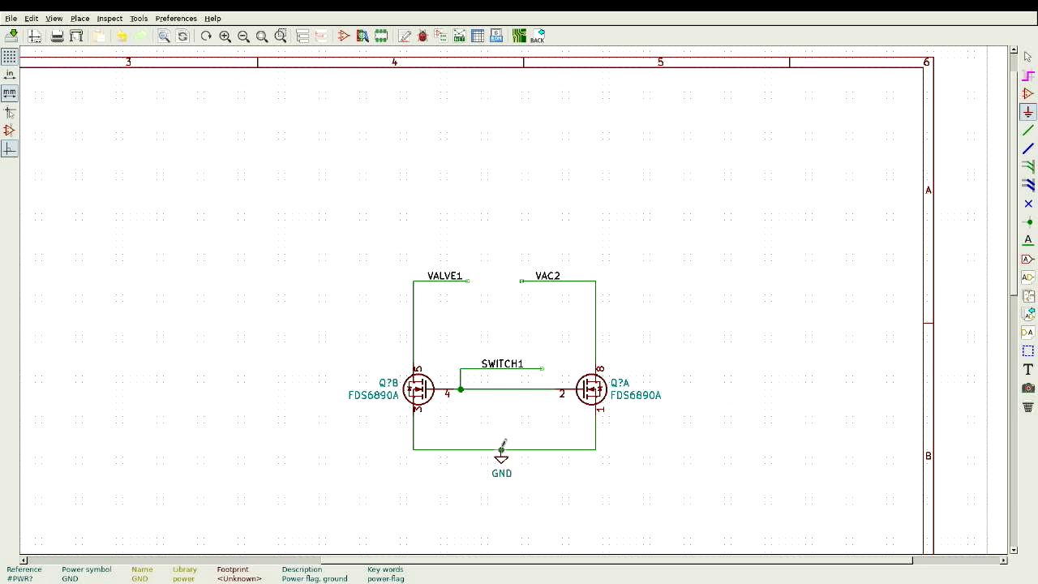
{"action": "key", "text": "Escape"}
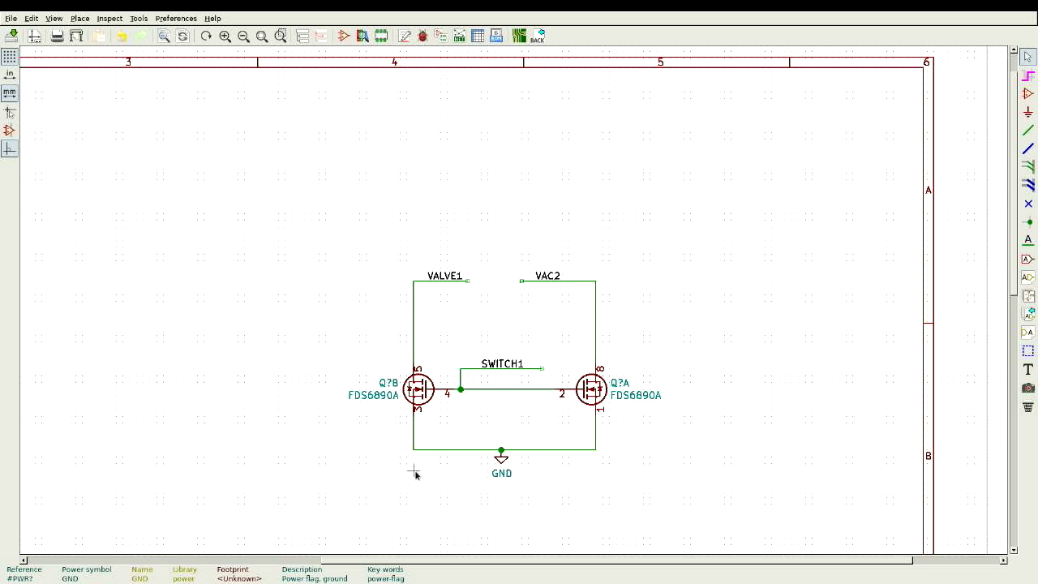
Step: Change Q?B's value from FDS6890A to NTMD5838NLR2G
{"action": "double_click", "coordinate": [387, 400]}
{"action": "type", "text": "NTMD"}
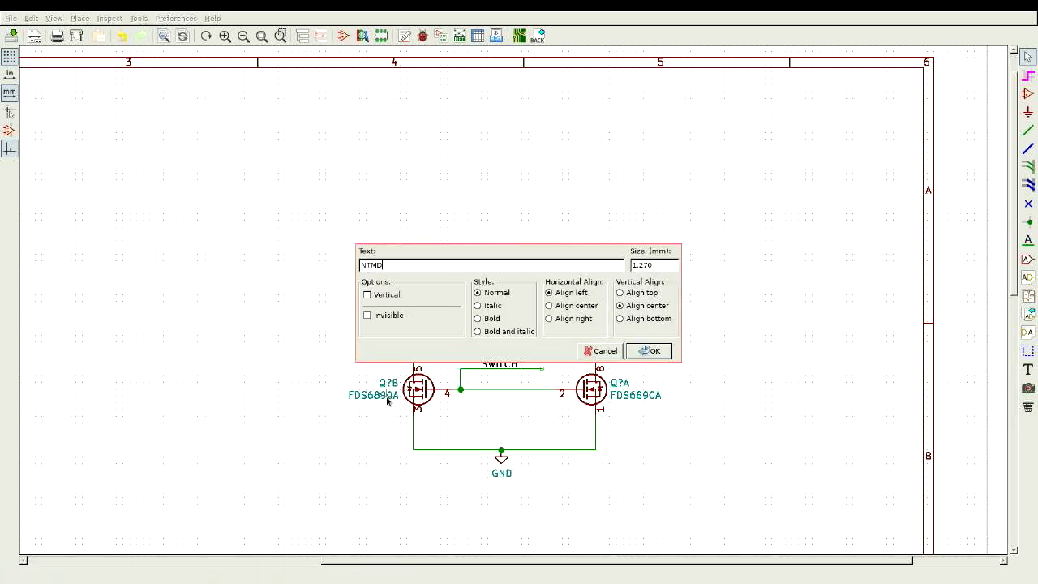
{"action": "type", "text": "5838NLR2G"}
{"action": "key", "text": "Return"}
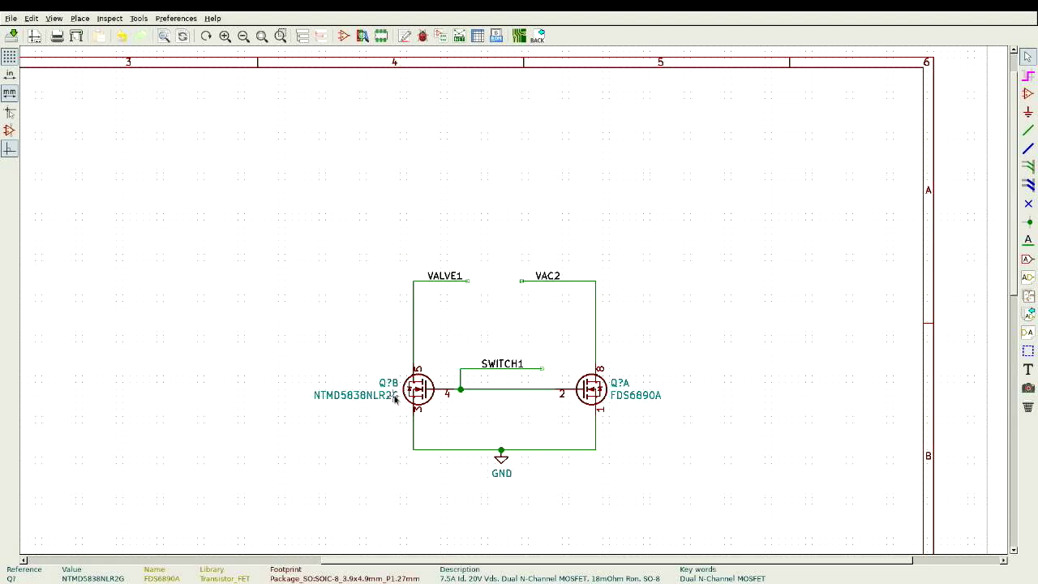
{"action": "double_click", "coordinate": [396, 395]}
{"action": "key", "text": "ctrl+c"}
{"action": "key", "text": "Escape"}
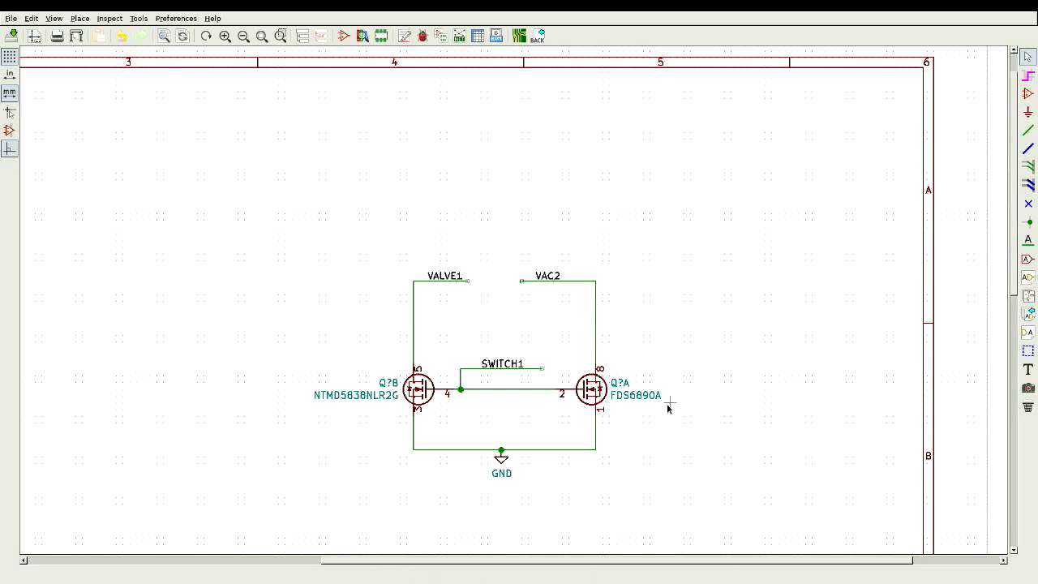
{"action": "double_click", "coordinate": [643, 395]}
{"action": "key", "text": "ctrl+v"}
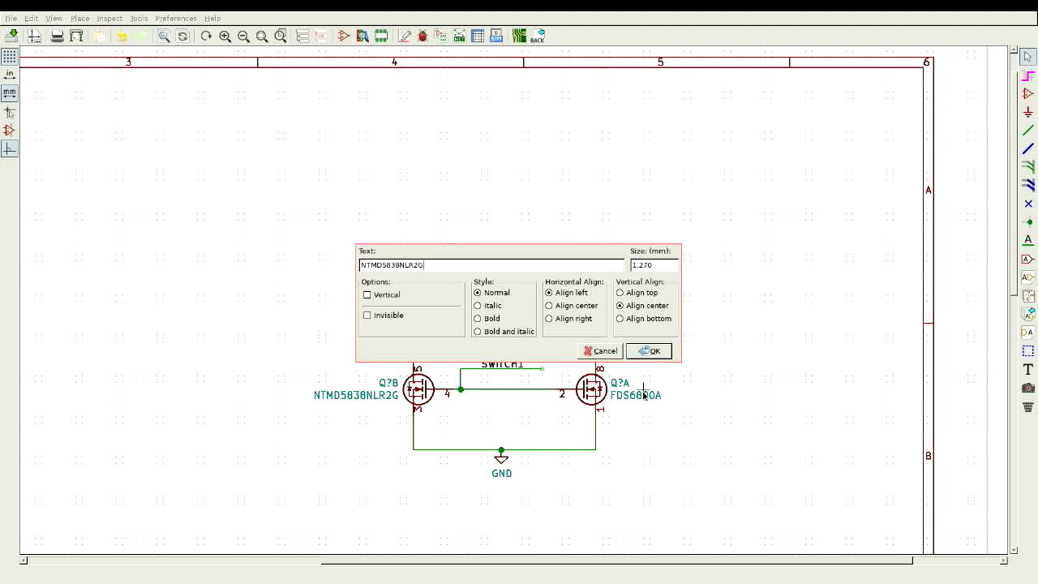
{"action": "key", "text": "Return"}
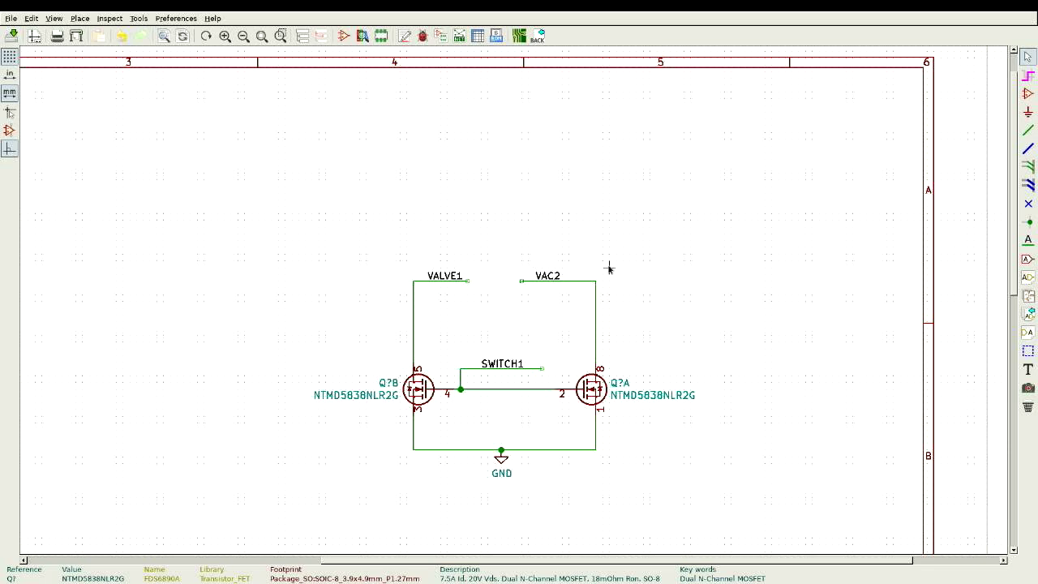
Step: Zoom out and back in over an empty stretch of the sheet away from the finished circuit
{"action": "scroll", "coordinate": [609, 267], "scroll_direction": "down", "scroll_amount": 1}
{"action": "scroll", "coordinate": [511, 297], "scroll_direction": "down", "scroll_amount": 1}
{"action": "scroll", "coordinate": [508, 297], "scroll_direction": "down", "scroll_amount": 1}
{"action": "scroll", "coordinate": [508, 294], "scroll_direction": "up", "scroll_amount": 2}
{"action": "scroll", "coordinate": [508, 297], "scroll_direction": "up", "scroll_amount": 1}
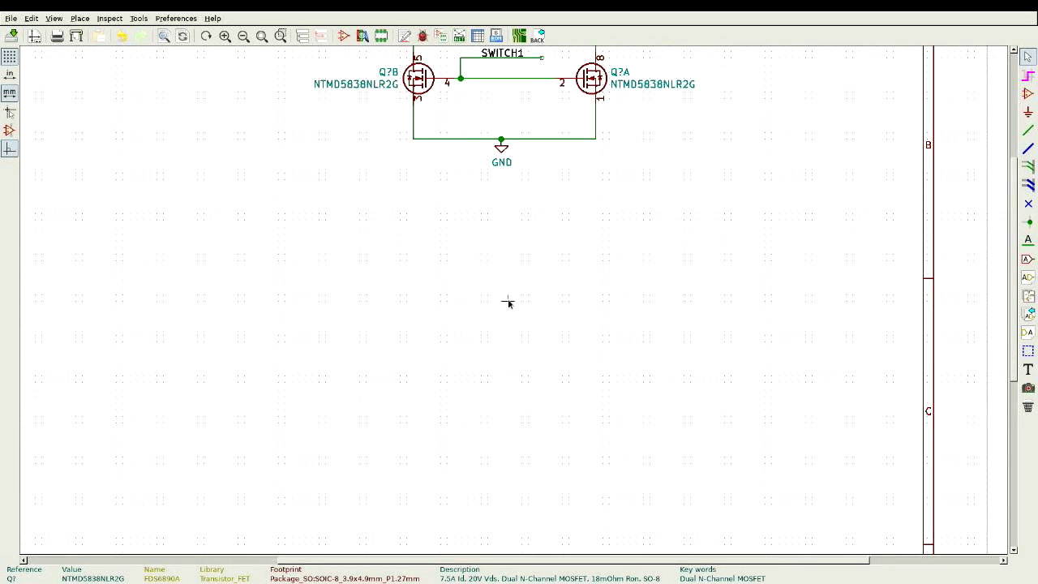
{"action": "scroll", "coordinate": [507, 301], "scroll_direction": "up", "scroll_amount": 1}
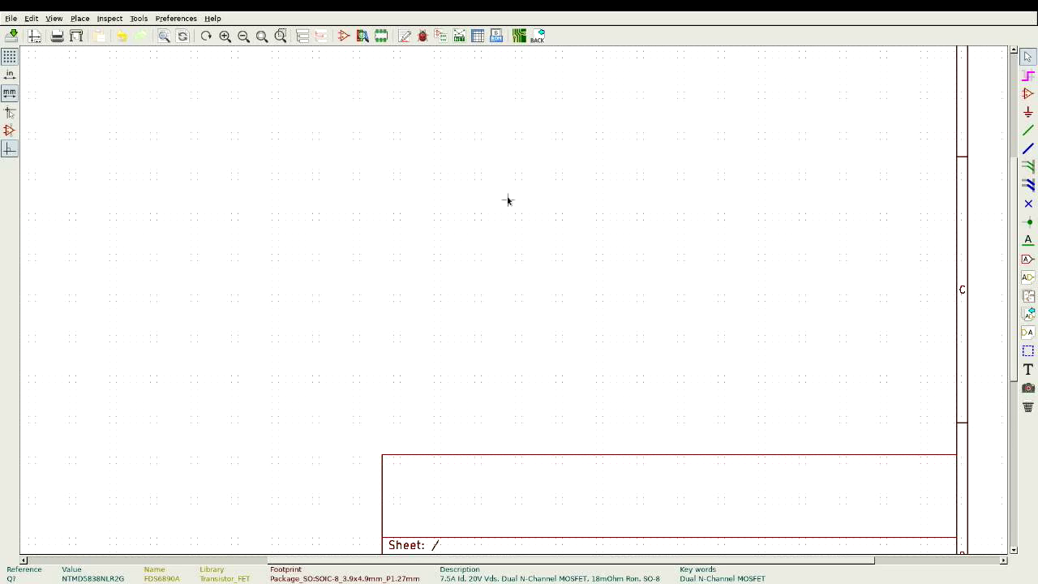
{"action": "scroll", "coordinate": [508, 200], "scroll_direction": "down", "scroll_amount": 1}
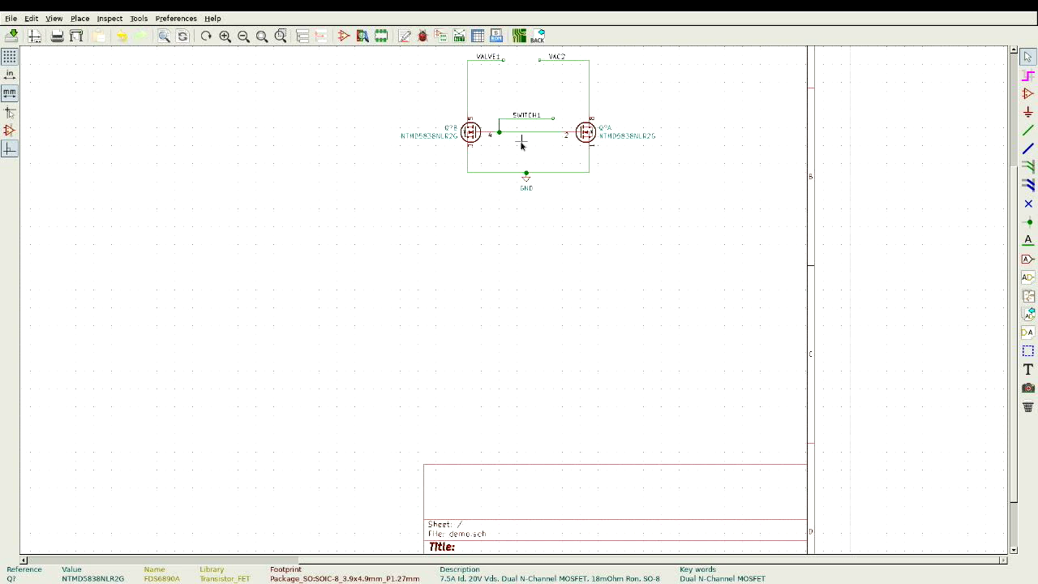
{"action": "scroll", "coordinate": [530, 129], "scroll_direction": "up", "scroll_amount": 1}
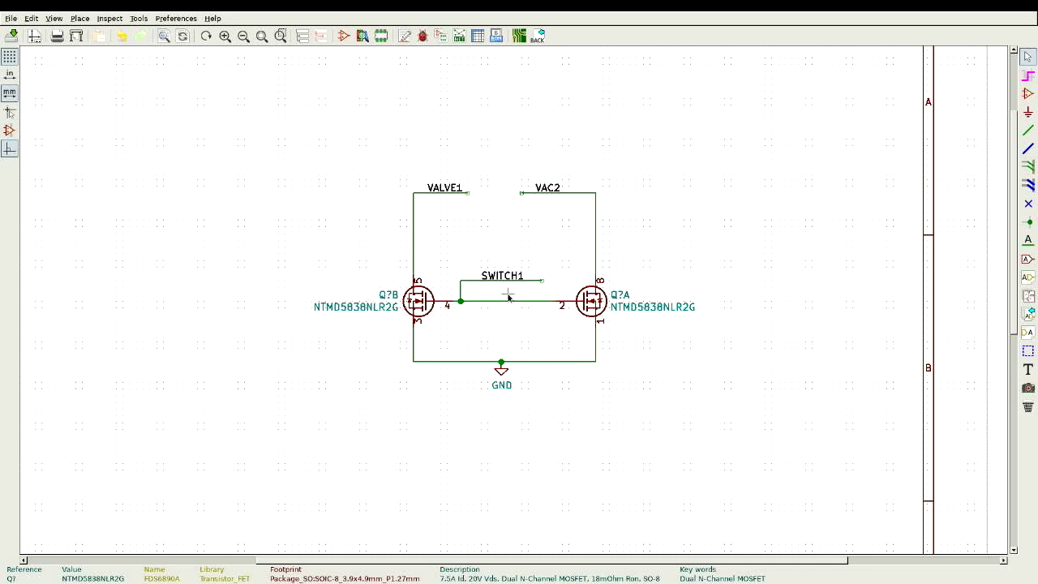
{"action": "scroll", "coordinate": [508, 298], "scroll_direction": "down", "scroll_amount": 2}
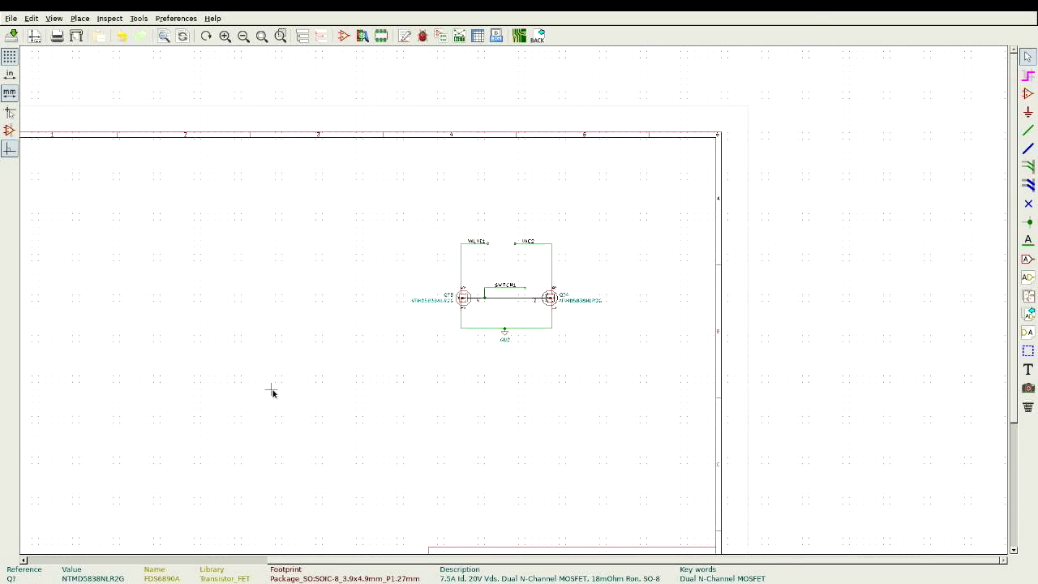
{"action": "scroll", "coordinate": [181, 321], "scroll_direction": "up", "scroll_amount": 1}
{"action": "scroll", "coordinate": [508, 297], "scroll_direction": "up", "scroll_amount": 2}
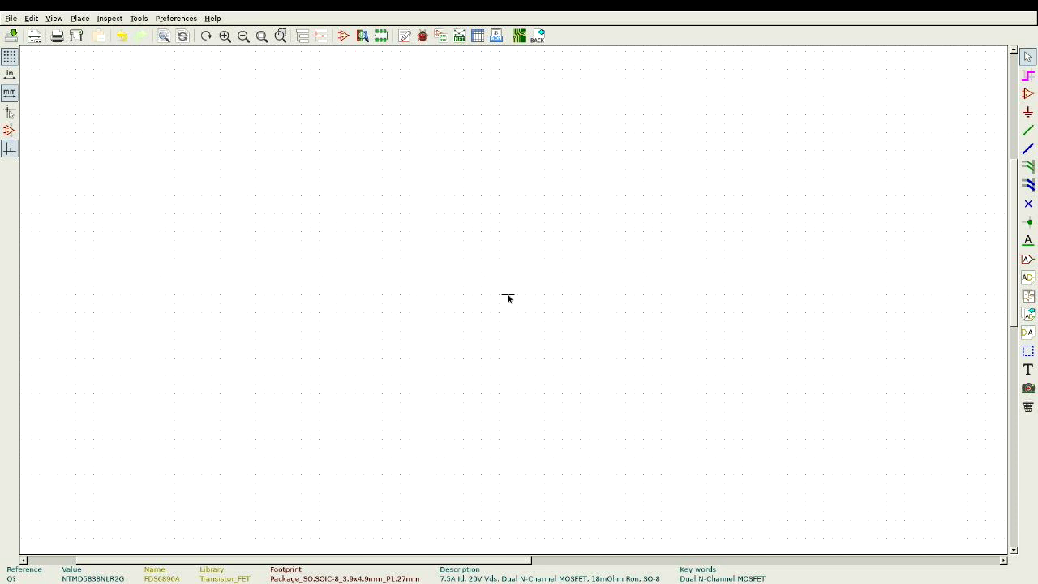
Step: Search the symbol library for FDS6890A and select it for placement
{"action": "key", "text": "a"}
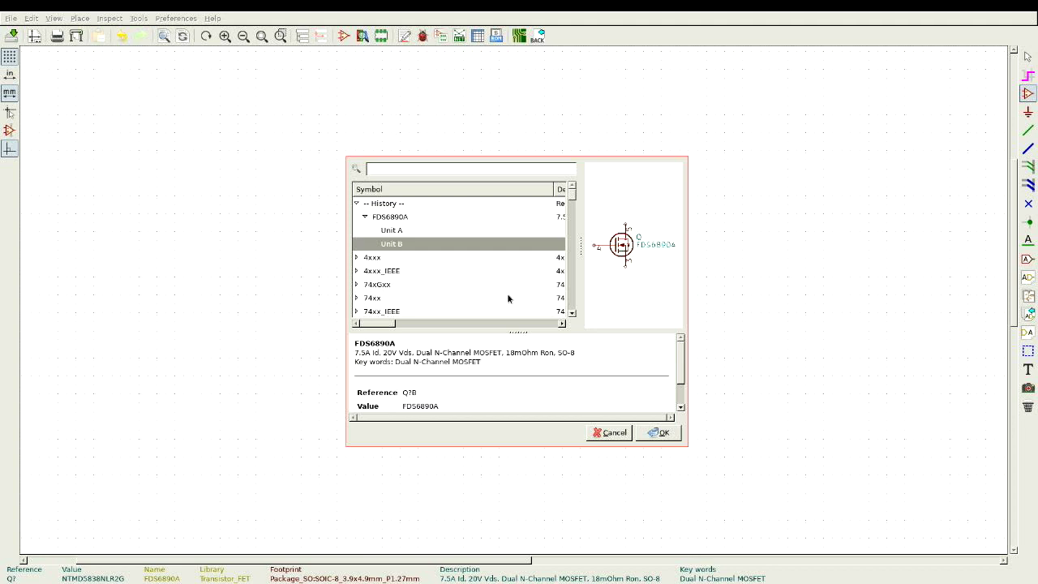
{"action": "type", "text": "FD"}
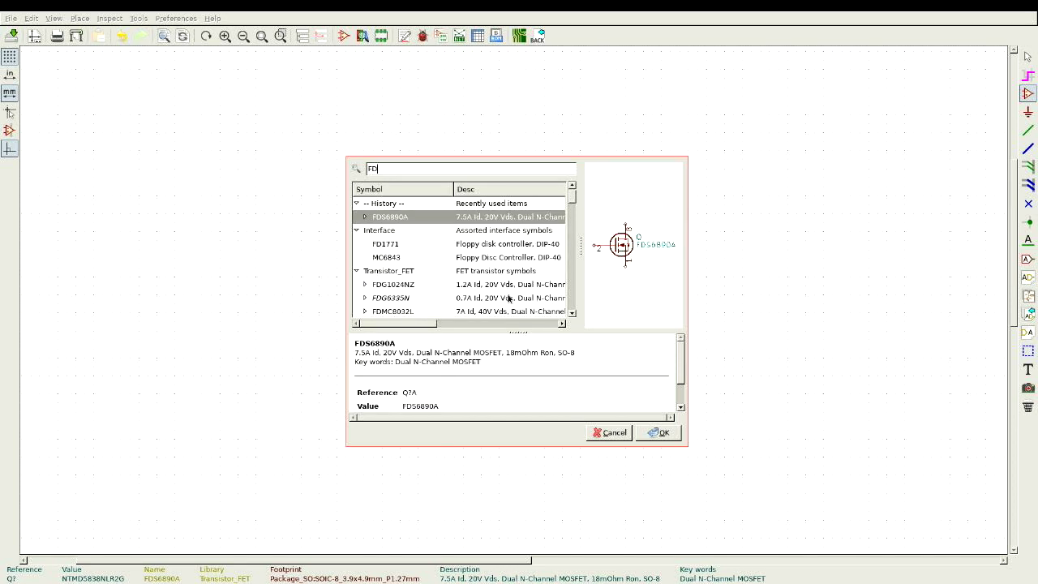
{"action": "type", "text": "S6"}
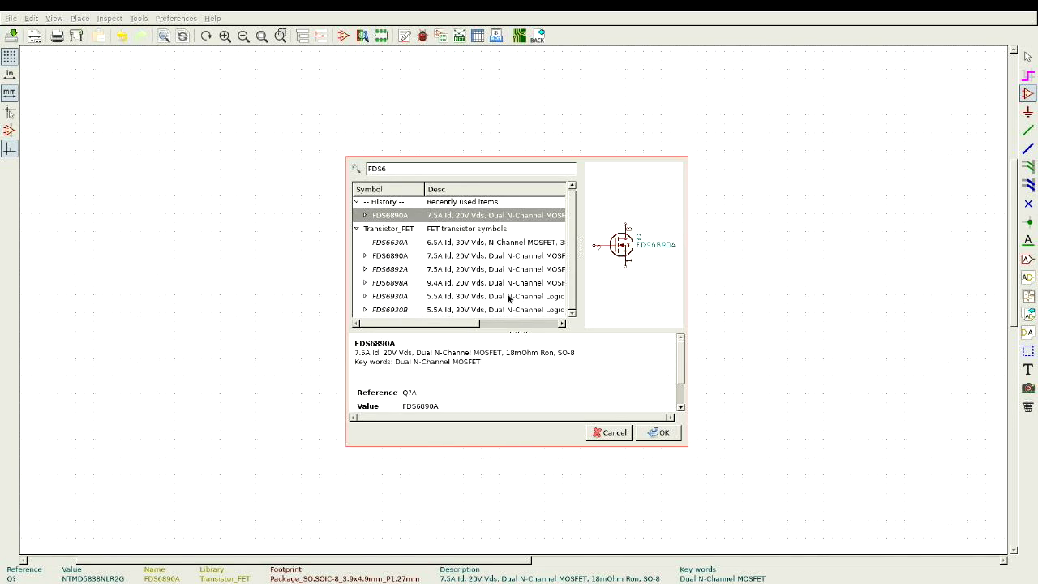
{"action": "type", "text": "890A"}
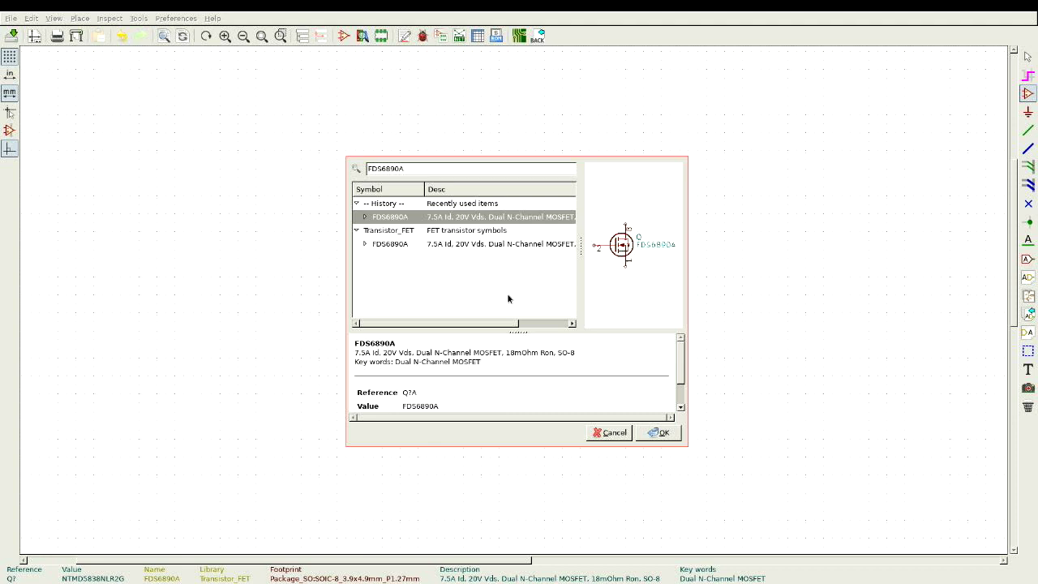
{"action": "left_click", "coordinate": [653, 434]}
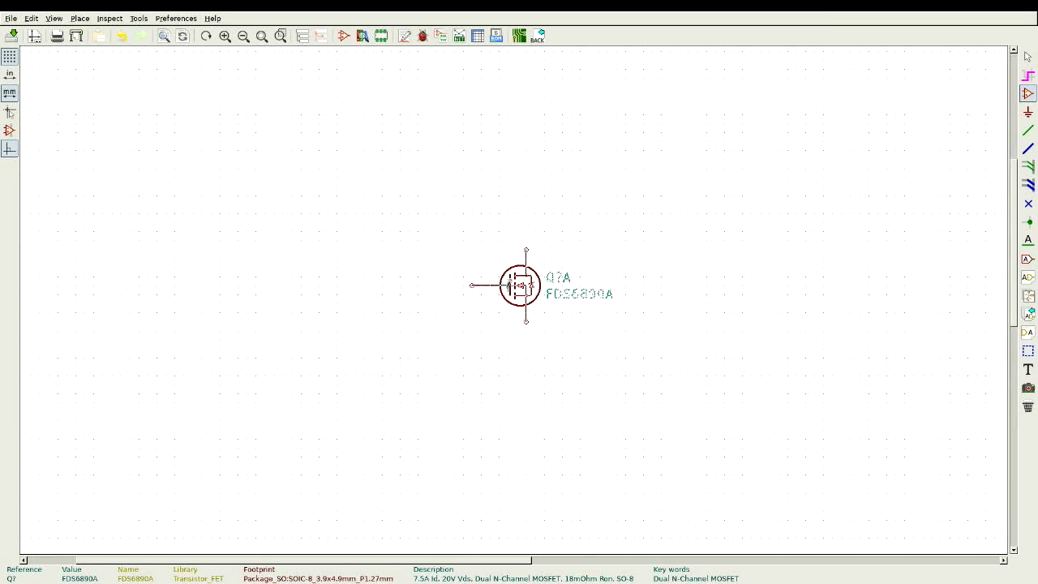
Step: Place a new FDS6890A unit Q?A, then a mirrored unit Q?B to its left
{"action": "left_click", "coordinate": [509, 285]}
{"action": "left_click", "coordinate": [506, 293]}
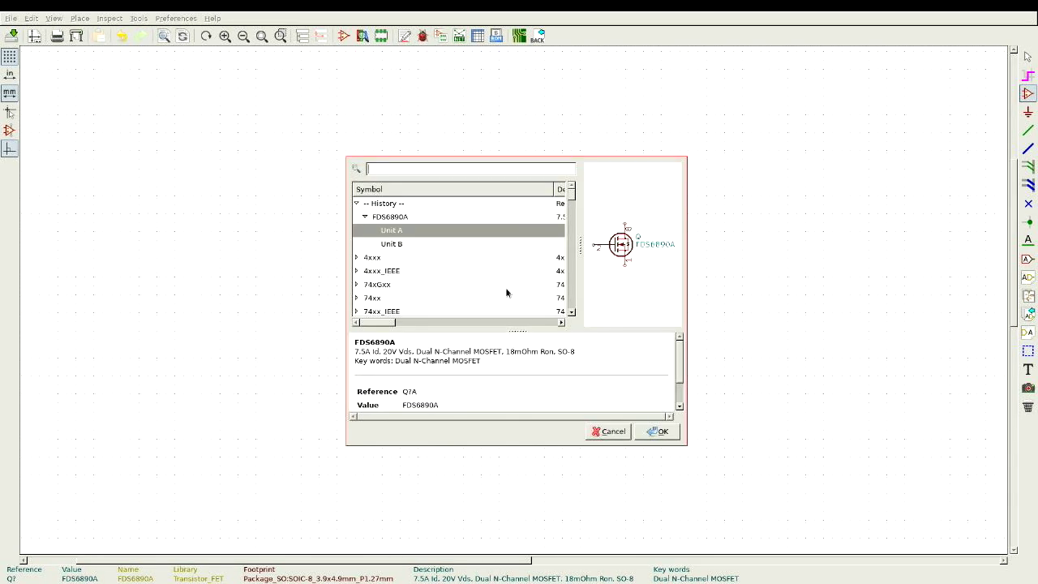
{"action": "double_click", "coordinate": [401, 245]}
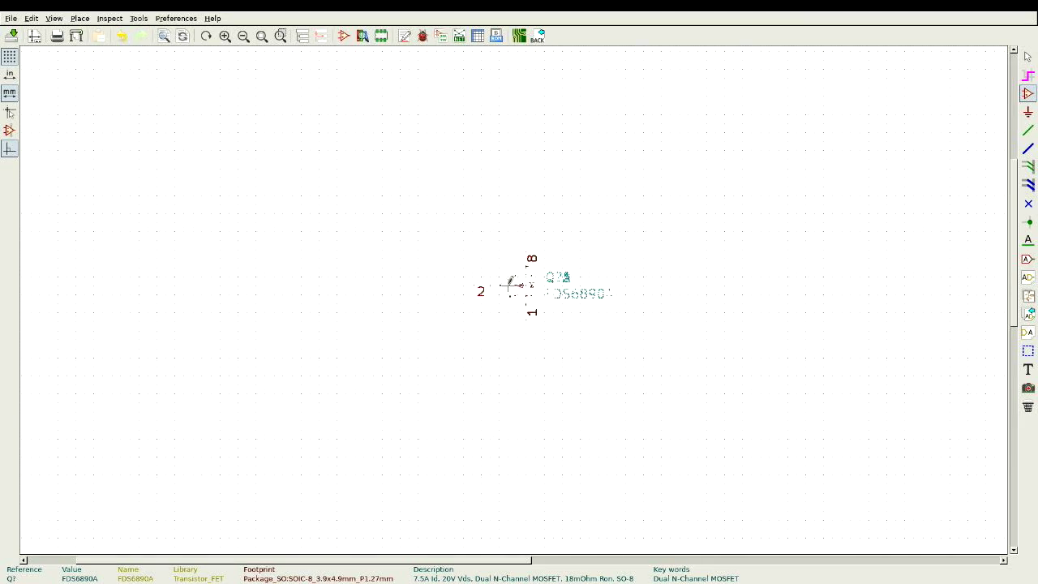
{"action": "left_click", "coordinate": [511, 284]}
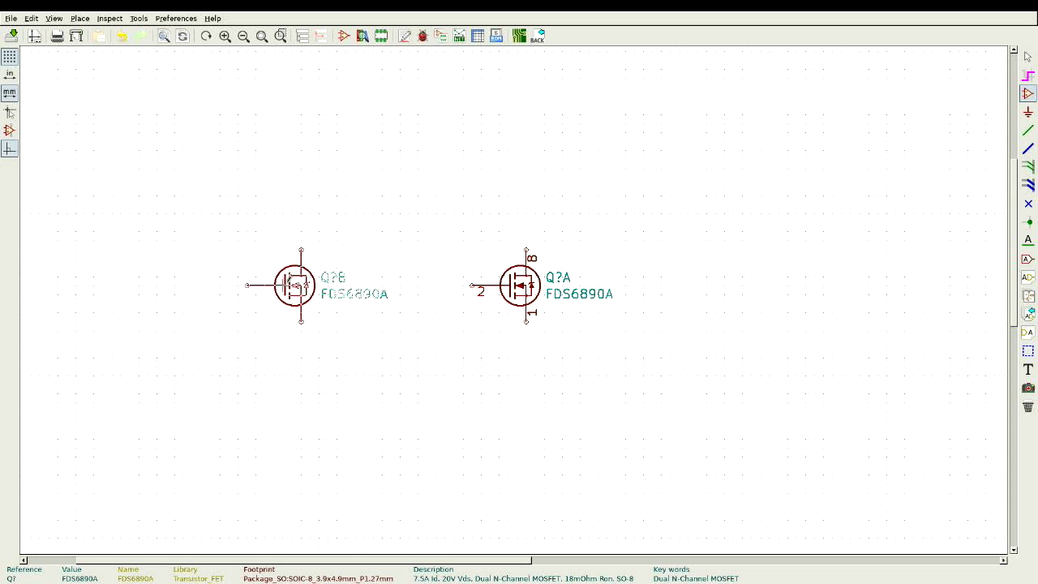
{"action": "key", "text": "y"}
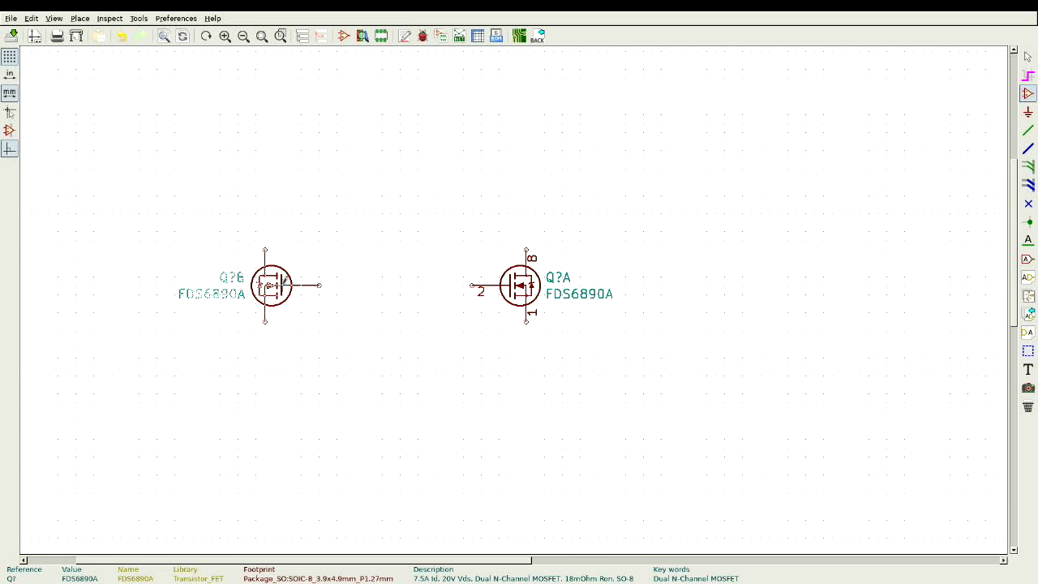
{"action": "left_click", "coordinate": [271, 285]}
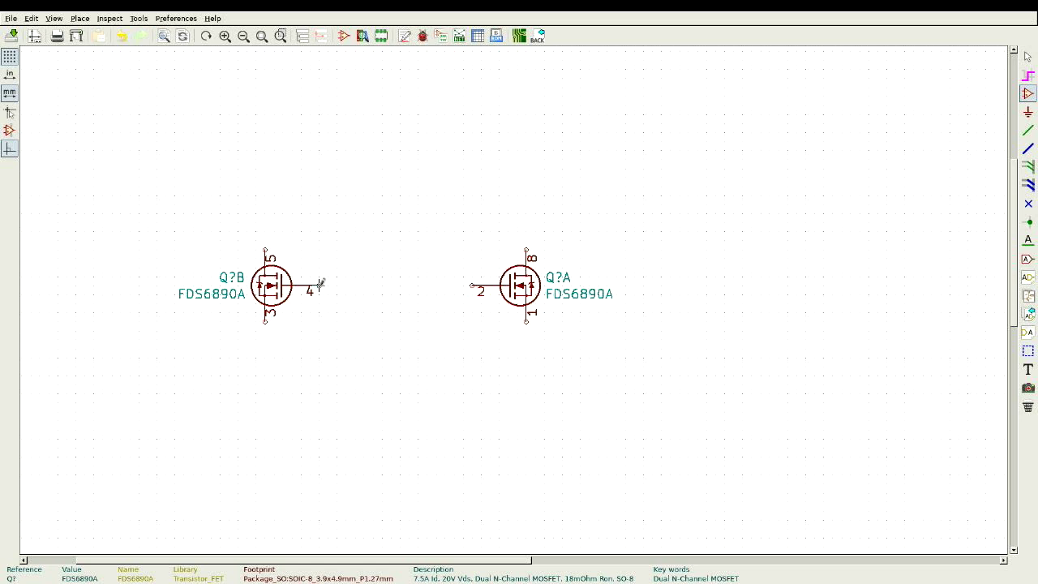
Step: Wire Q?B pin 4 to Q?A pin 2 and pin 3 to pin 1 below the units
{"action": "key", "text": "w"}
{"action": "left_click", "coordinate": [320, 284]}
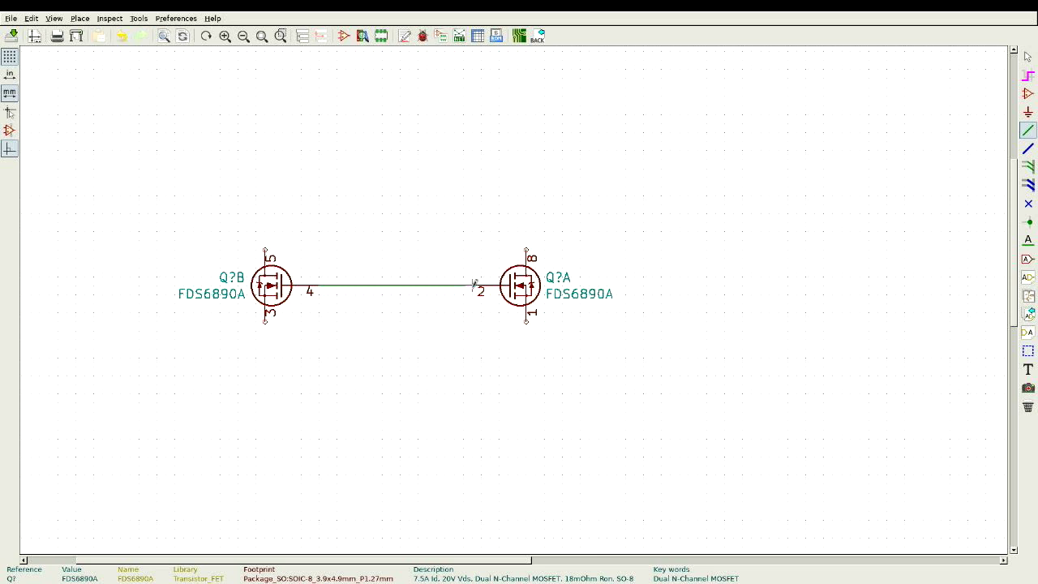
{"action": "left_click", "coordinate": [475, 284]}
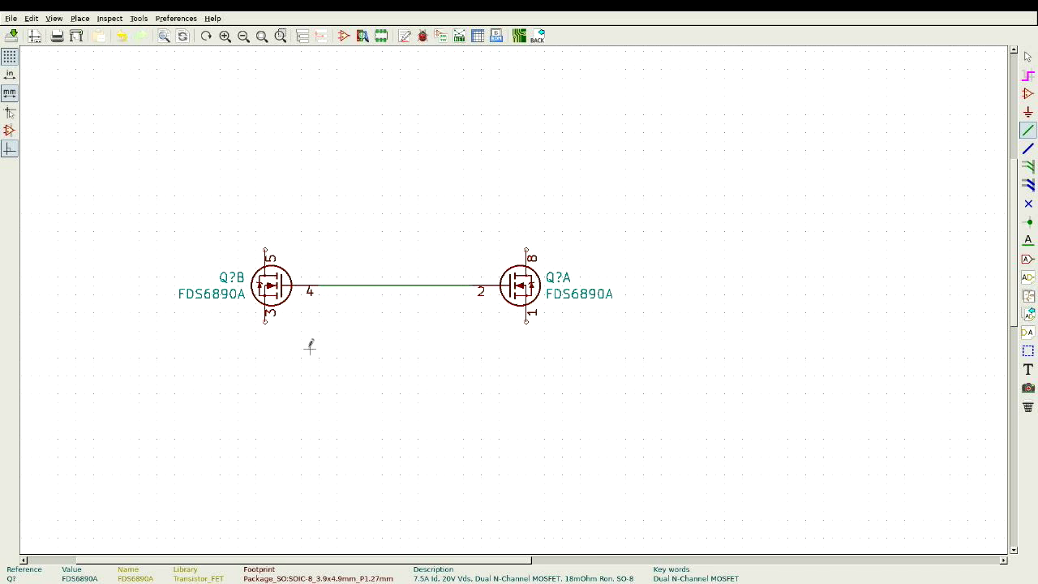
{"action": "left_click", "coordinate": [264, 322]}
{"action": "left_click", "coordinate": [527, 365]}
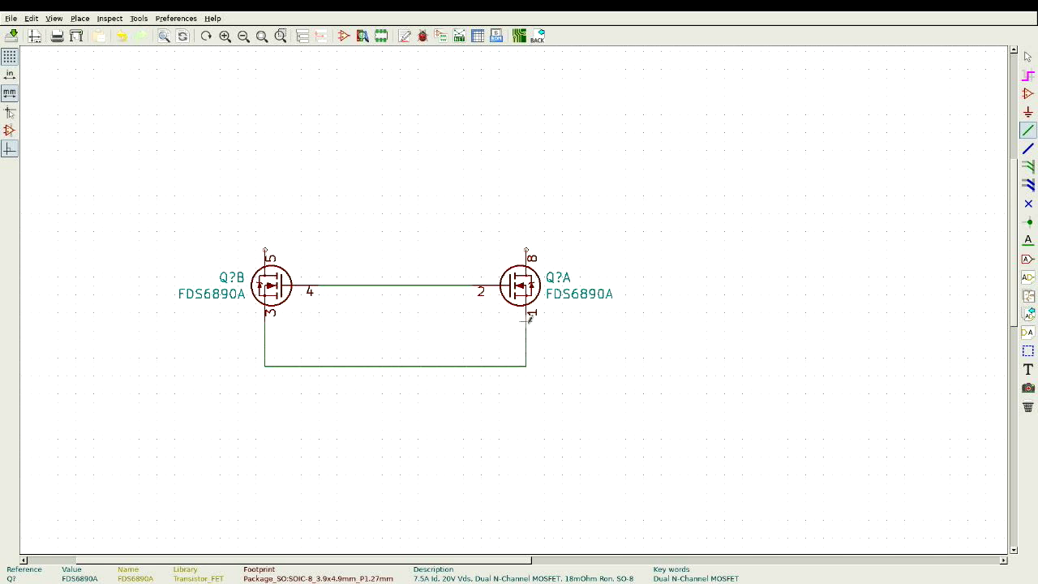
{"action": "left_click", "coordinate": [524, 320]}
Step: Run open-ended wires upward from Q?B pin 5 and Q?A pin 8
{"action": "left_click", "coordinate": [266, 246]}
{"action": "double_click", "coordinate": [346, 114]}
{"action": "left_click", "coordinate": [454, 114]}
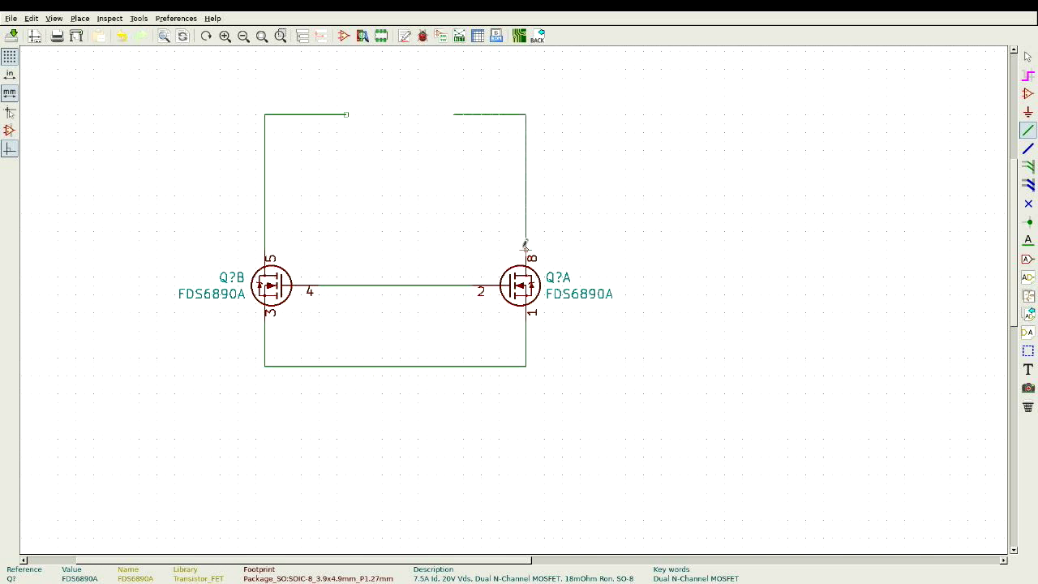
{"action": "left_click", "coordinate": [525, 244]}
{"action": "key", "text": "Escape"}
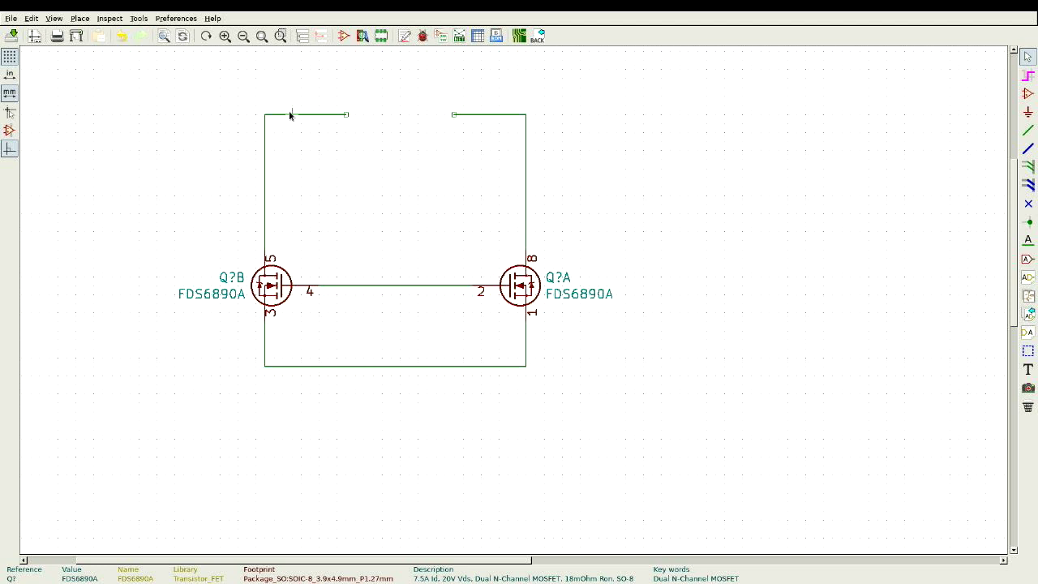
Step: Place net label VALVE1 on the top-left wire end and VAC2 on the top-right end
{"action": "key", "text": "t"}
{"action": "type", "text": "VALVE1"}
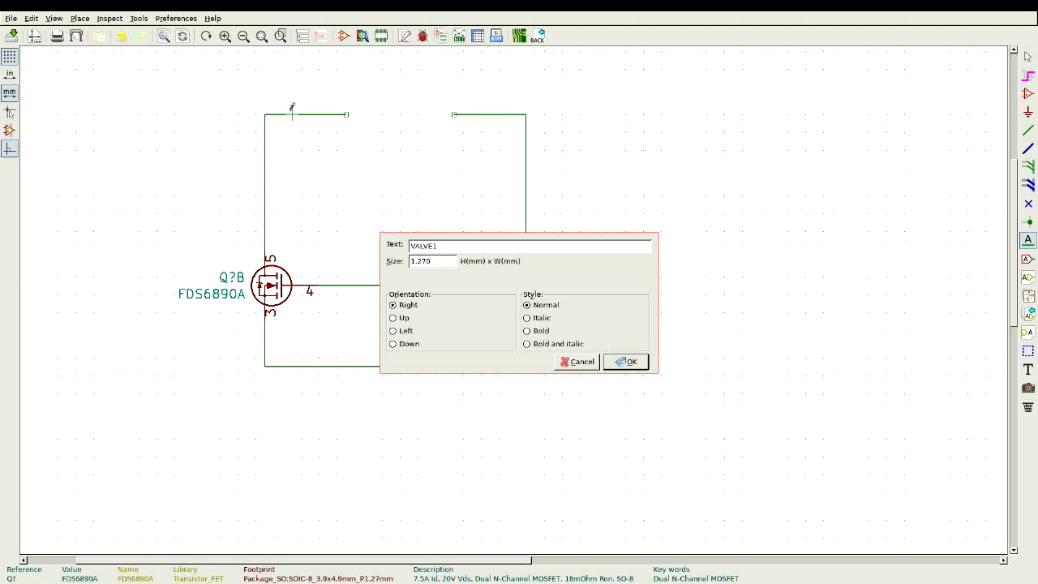
{"action": "key", "text": "Return"}
{"action": "left_click", "coordinate": [292, 114]}
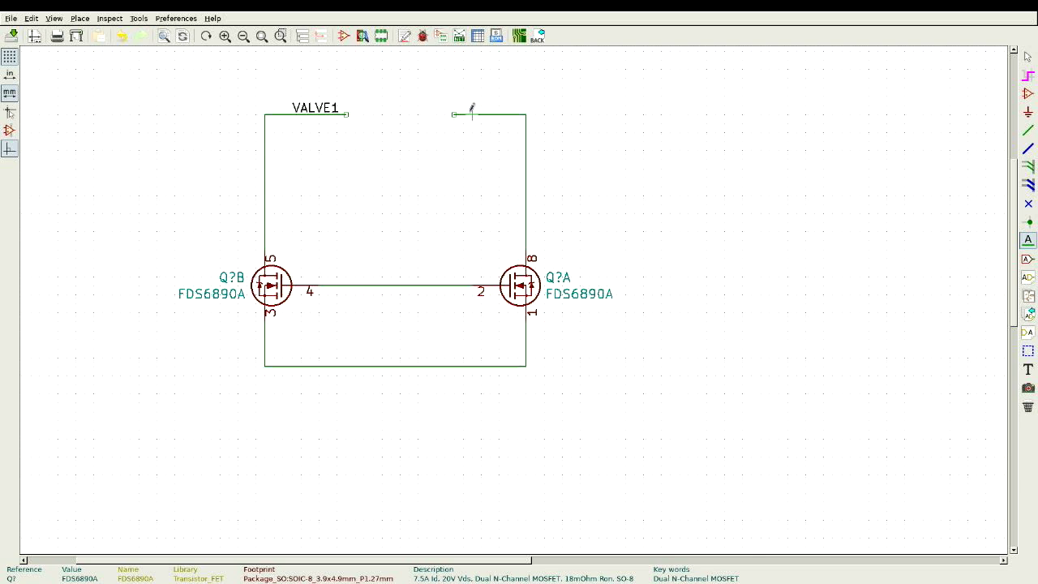
{"action": "left_click", "coordinate": [473, 114]}
{"action": "type", "text": "VAC2"}
{"action": "key", "text": "Return"}
{"action": "left_click", "coordinate": [472, 113]}
{"action": "left_click", "coordinate": [338, 283]}
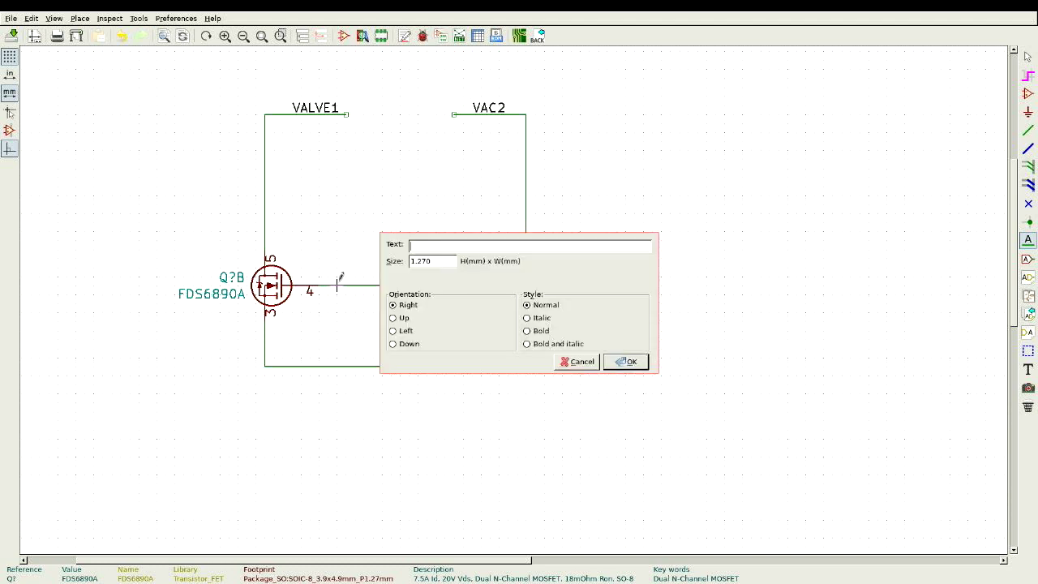
{"action": "key", "text": "Escape"}
{"action": "key", "text": "w"}
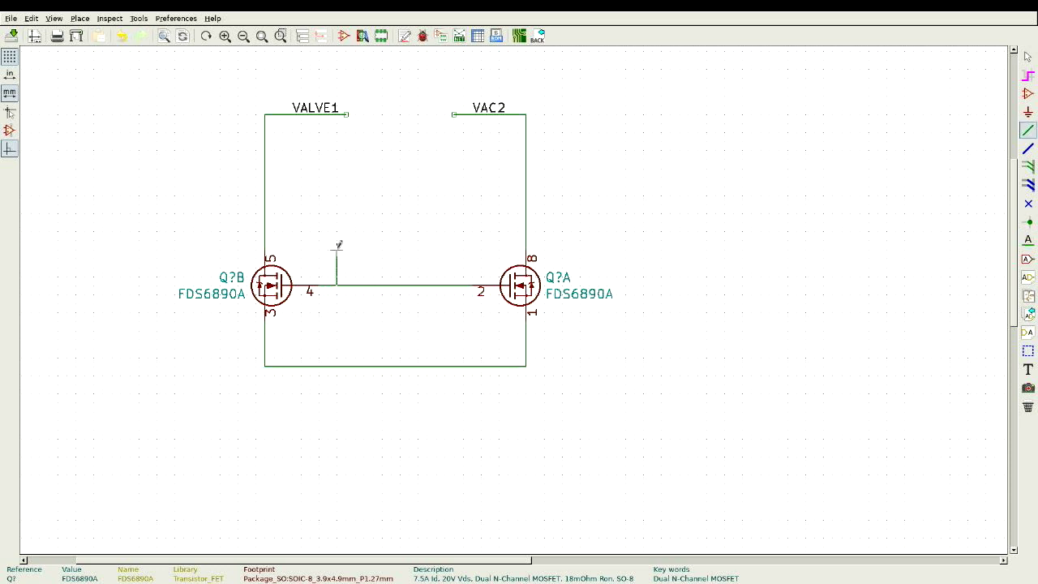
Step: End the branch wire rising from the gate connection and tag its end with a SWITCH label
{"action": "double_click", "coordinate": [427, 249]}
{"action": "type", "text": "tS"}
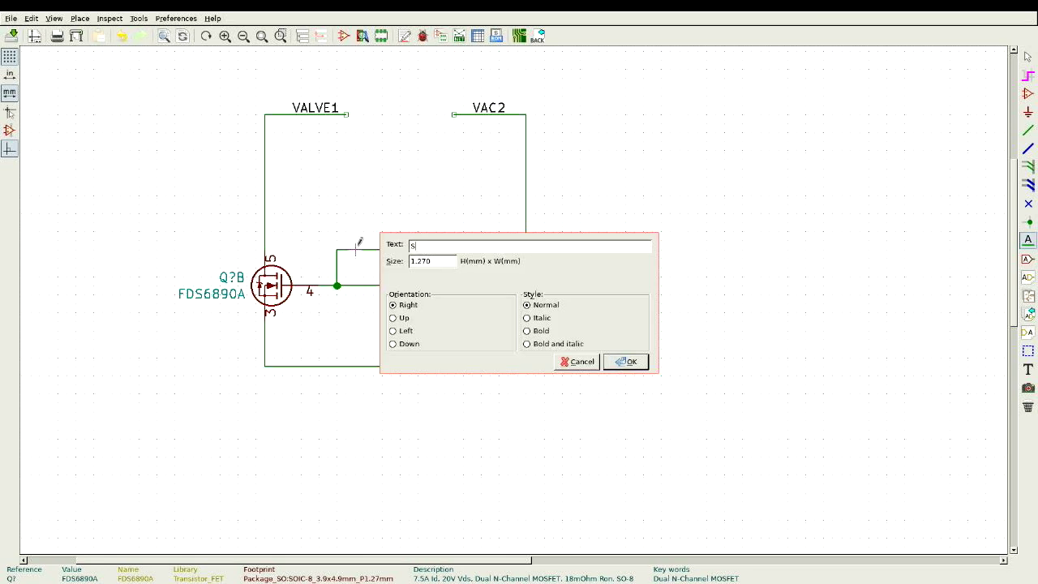
{"action": "type", "text": "WITCH1"}
{"action": "key", "text": "Return"}
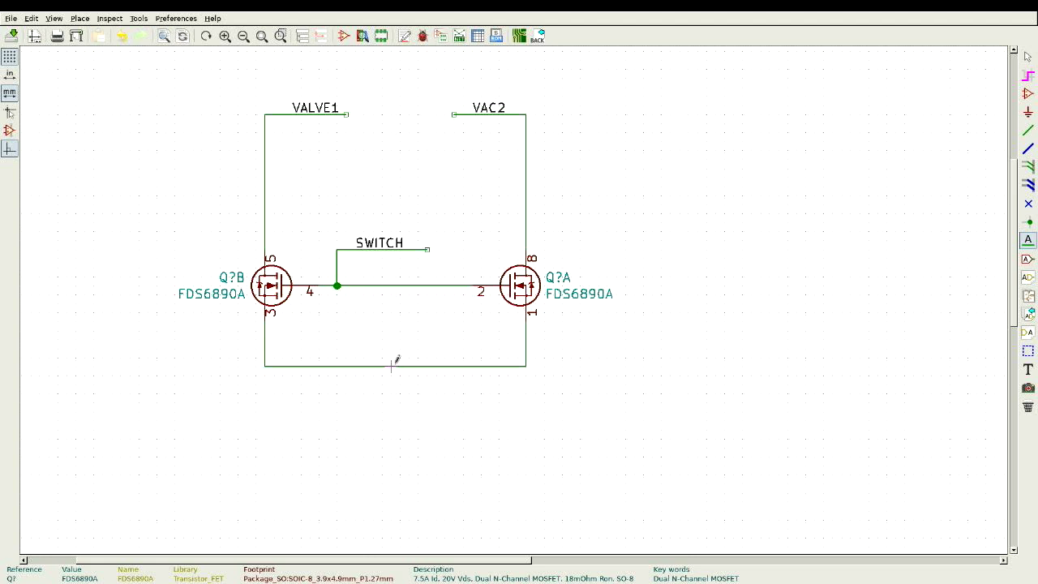
{"action": "key", "text": "p"}
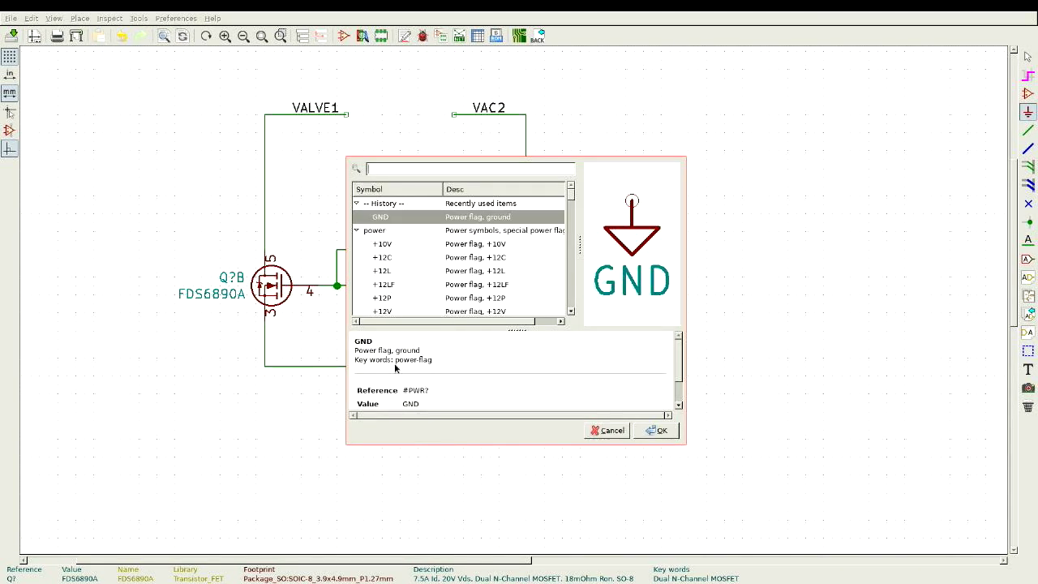
Step: Ground the middle of the second MOSFET pair's bottom wire with a GND symbol
{"action": "type", "text": "GND"}
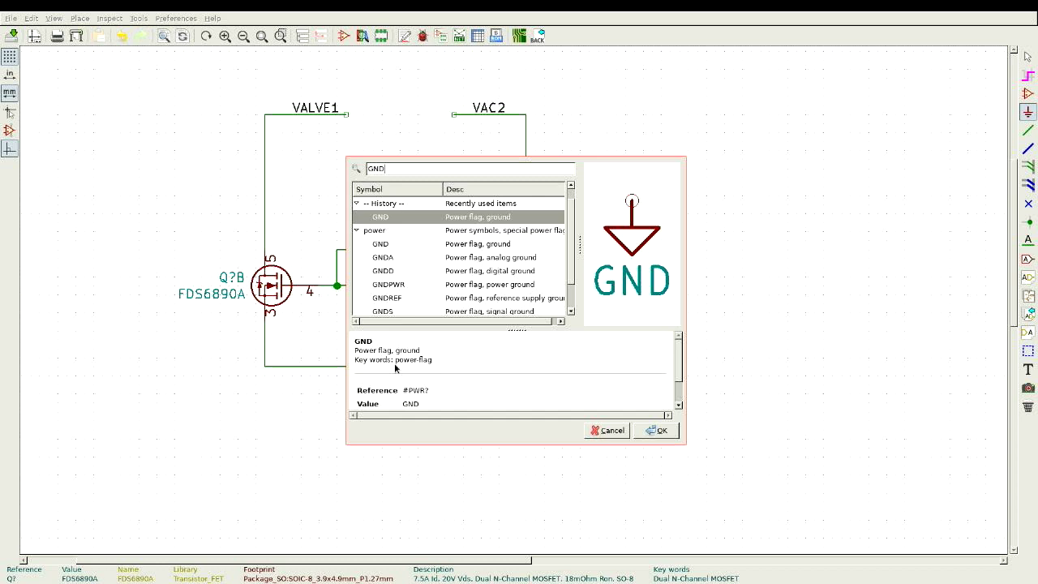
{"action": "key", "text": "Return"}
{"action": "left_click", "coordinate": [392, 363]}
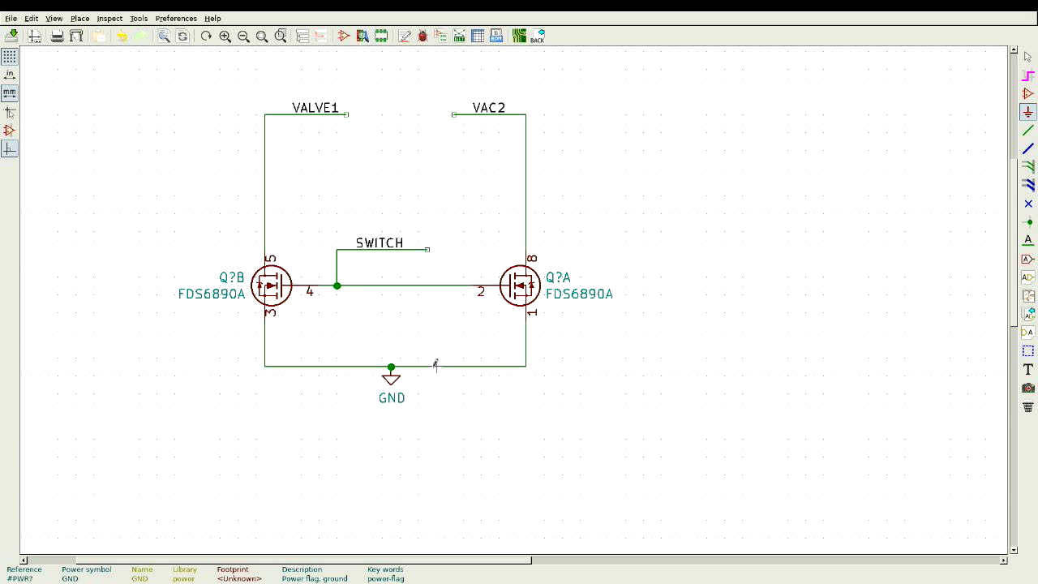
Step: Put an AAA text label at the right end of the SWITCH branch wire
{"action": "type", "text": "tAA"}
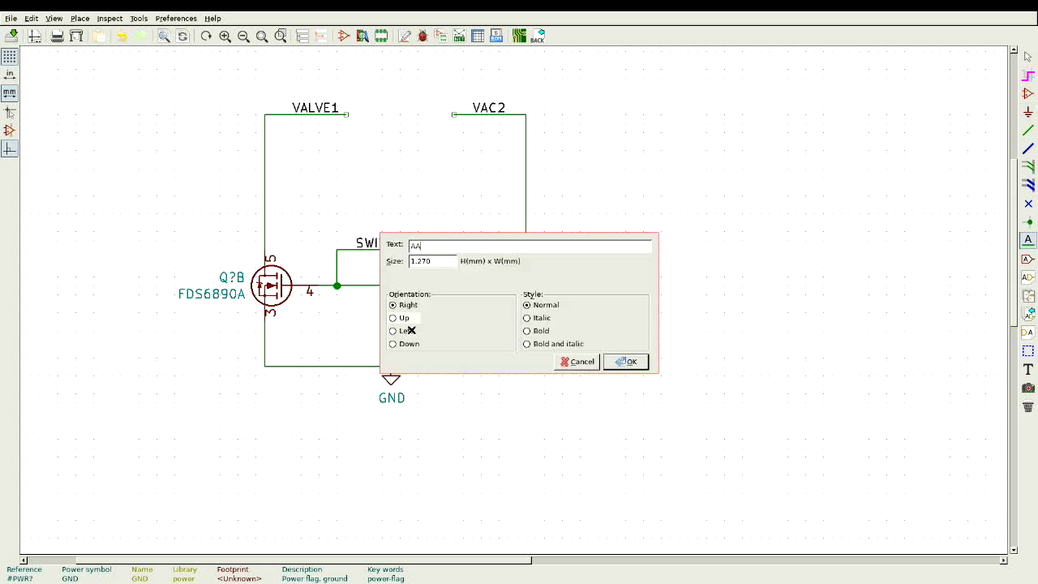
{"action": "key", "text": "Return"}
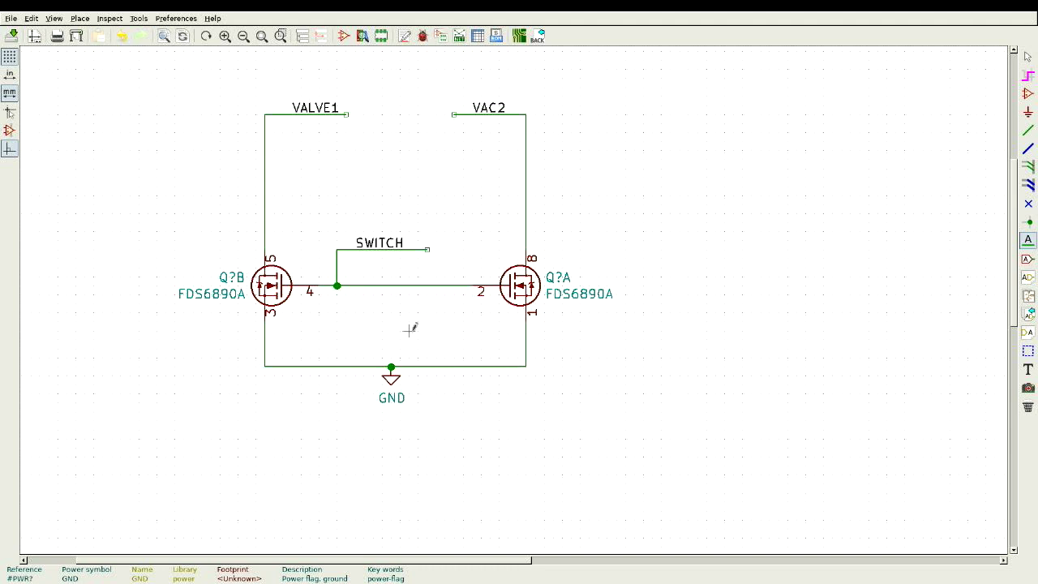
{"action": "left_click", "coordinate": [408, 329]}
{"action": "type", "text": "AAA"}
{"action": "key", "text": "Return"}
{"action": "left_click", "coordinate": [427, 249]}
Step: Drag the AAA label left so it sits just before the SWITCH text
{"action": "key", "text": "Escape"}
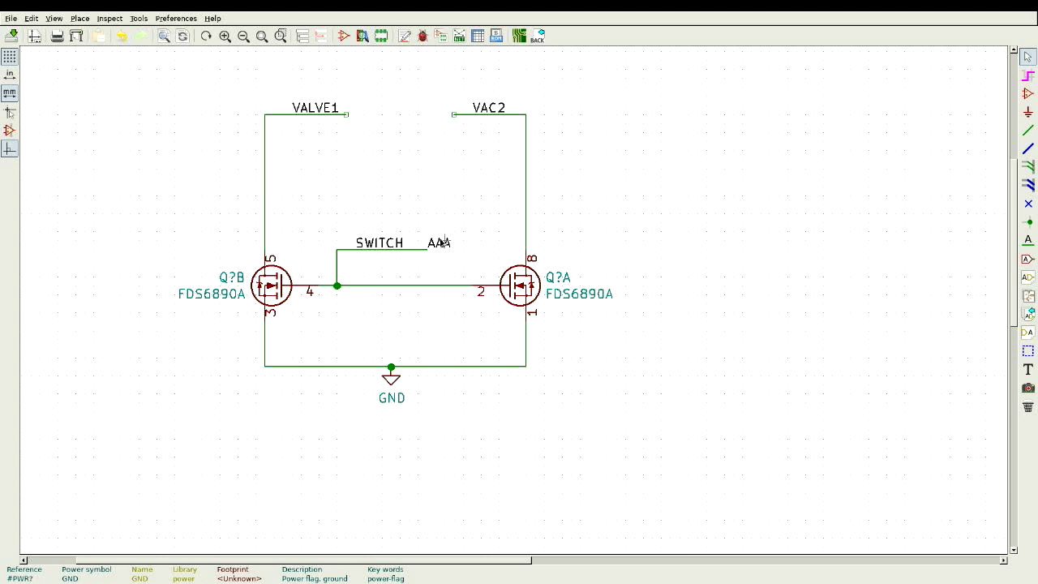
{"action": "left_click", "coordinate": [428, 252]}
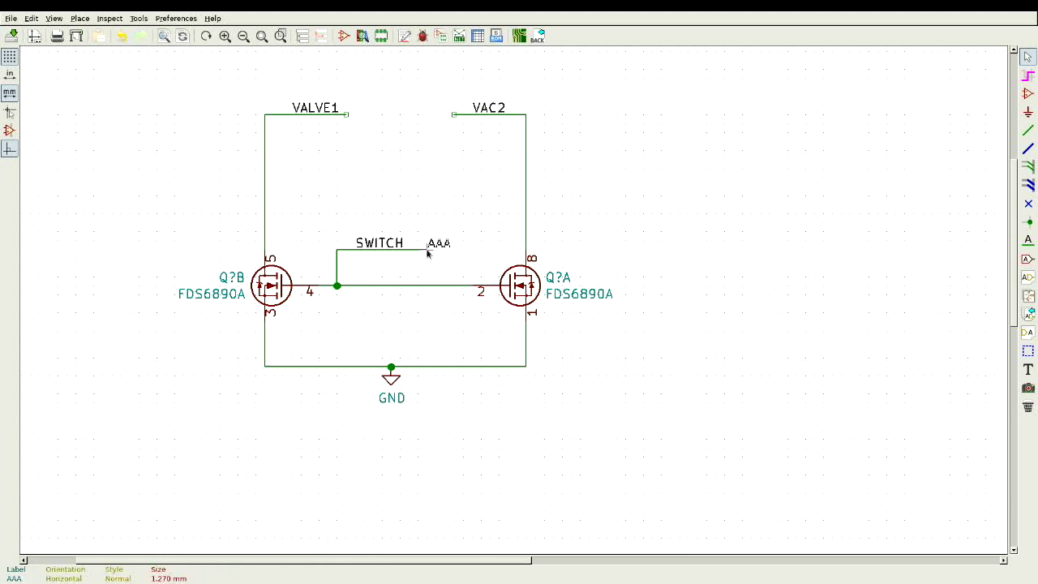
{"action": "left_click_drag", "start_coordinate": [428, 253], "coordinate": [324, 254]}
{"action": "left_click", "coordinate": [325, 253]}
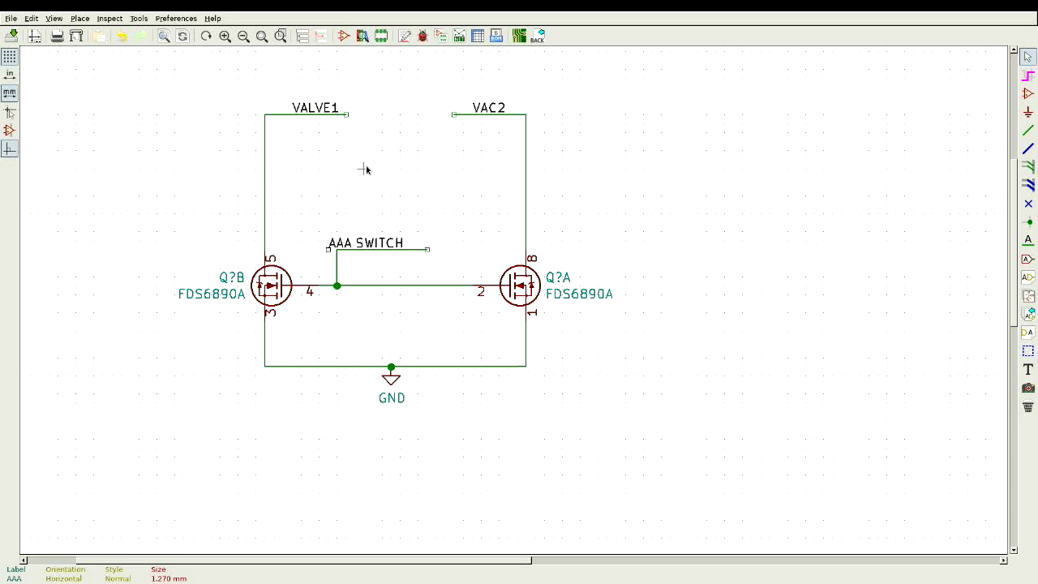
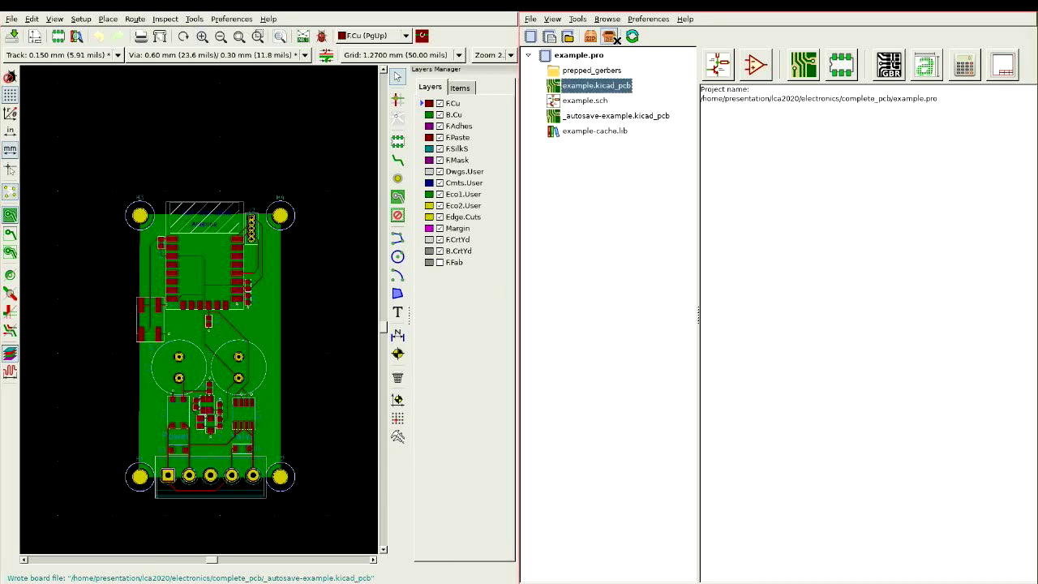
Step: Open example.sch in the schematic editor and zoom in on the valve-controller circuit
{"action": "double_click", "coordinate": [574, 101]}
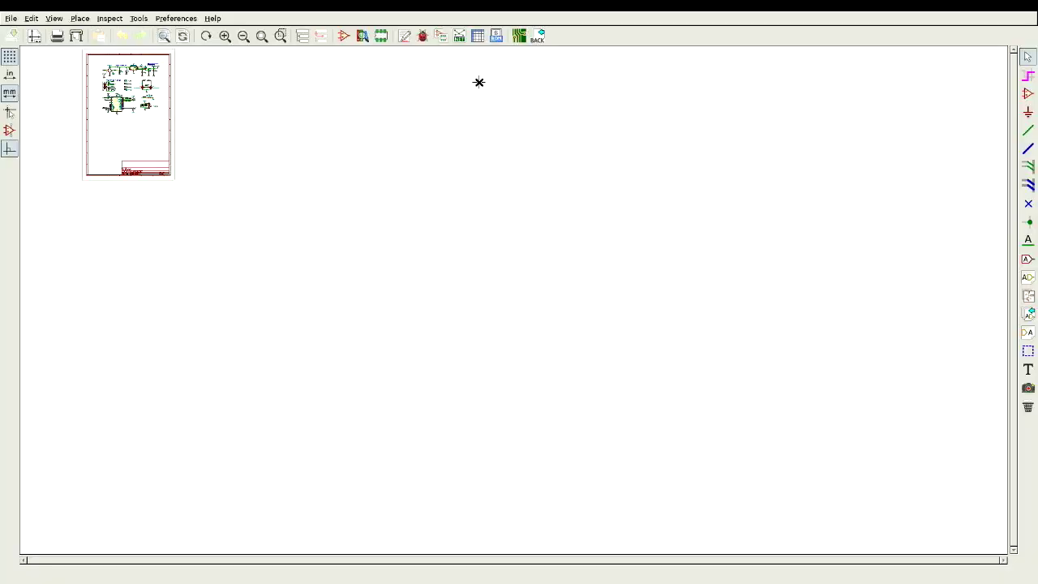
{"action": "scroll", "coordinate": [131, 84], "scroll_direction": "up", "scroll_amount": 1}
{"action": "scroll", "coordinate": [507, 295], "scroll_direction": "up", "scroll_amount": 5}
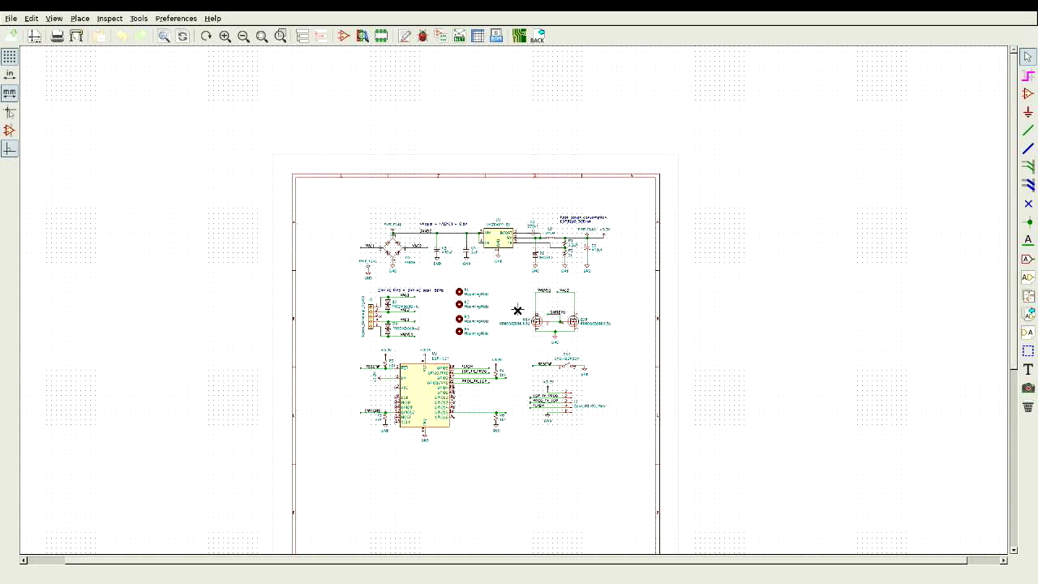
{"action": "scroll", "coordinate": [508, 294], "scroll_direction": "up", "scroll_amount": 1}
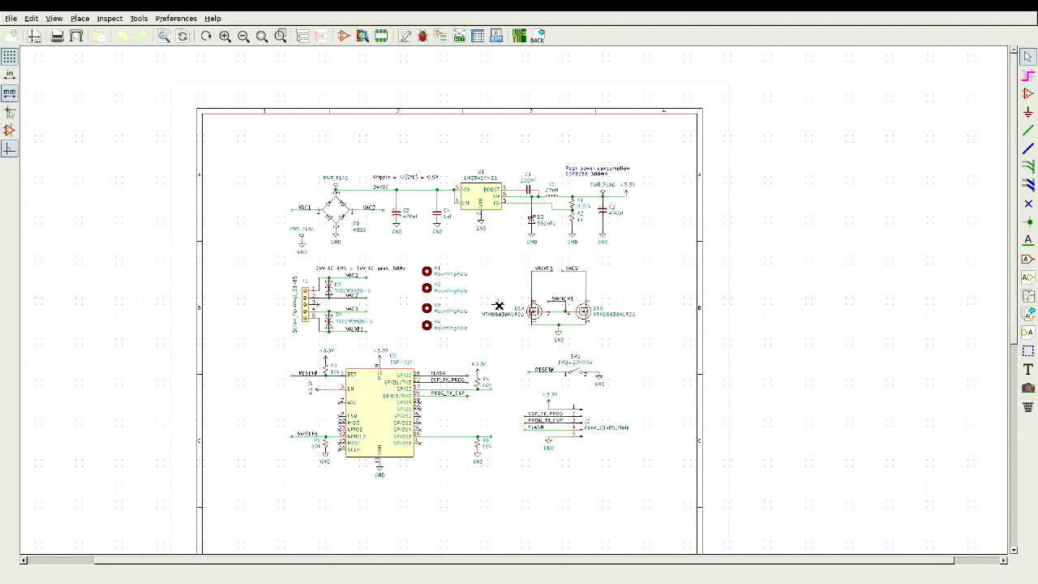
{"action": "scroll", "coordinate": [499, 306], "scroll_direction": "up", "scroll_amount": 1}
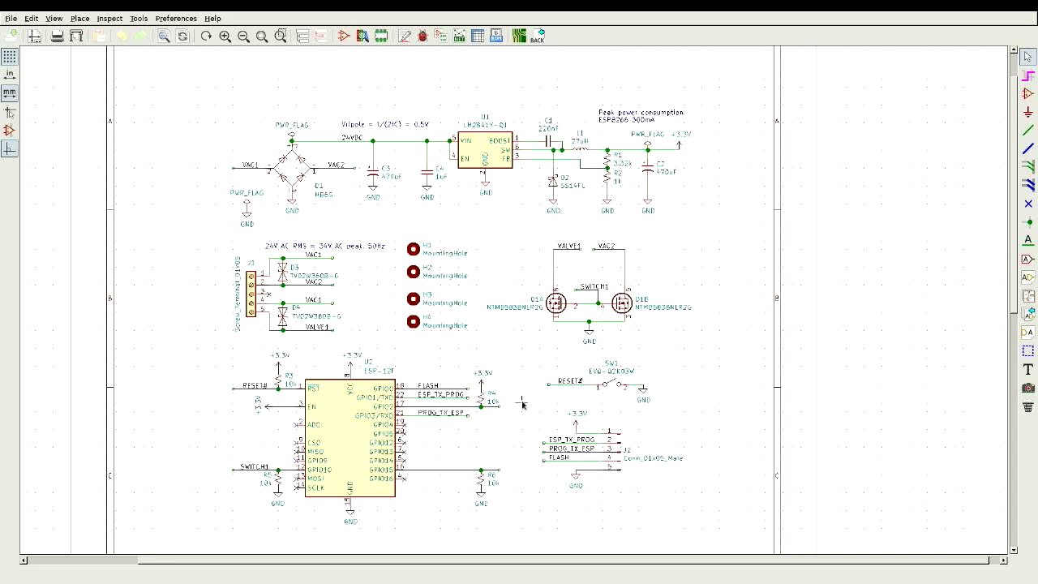
Step: Move the J2 connector with its net labels slightly down-right, below the reset switch
{"action": "left_click_drag", "start_coordinate": [522, 404], "coordinate": [670, 510]}
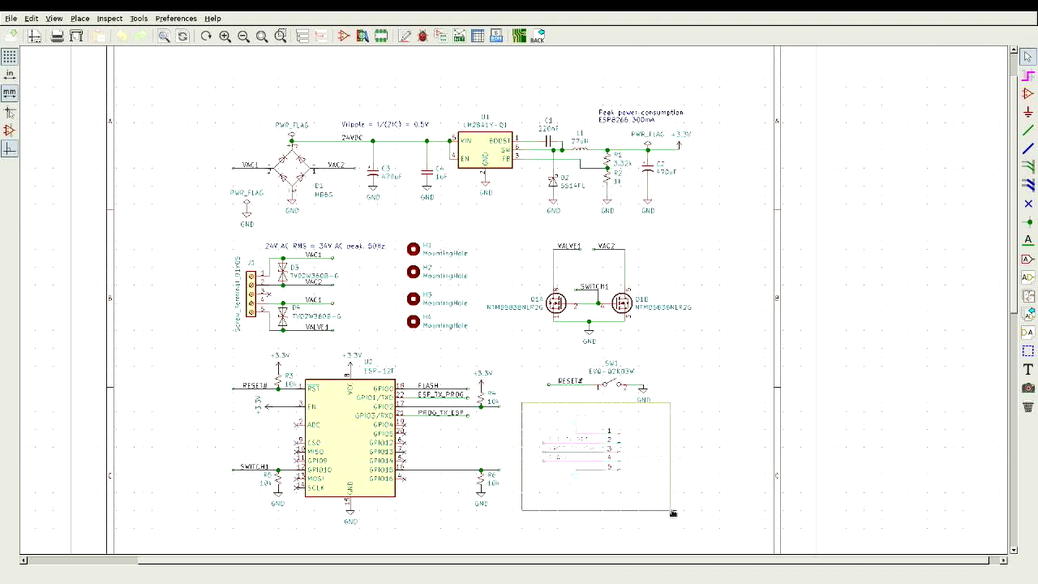
{"action": "left_click", "coordinate": [714, 536]}
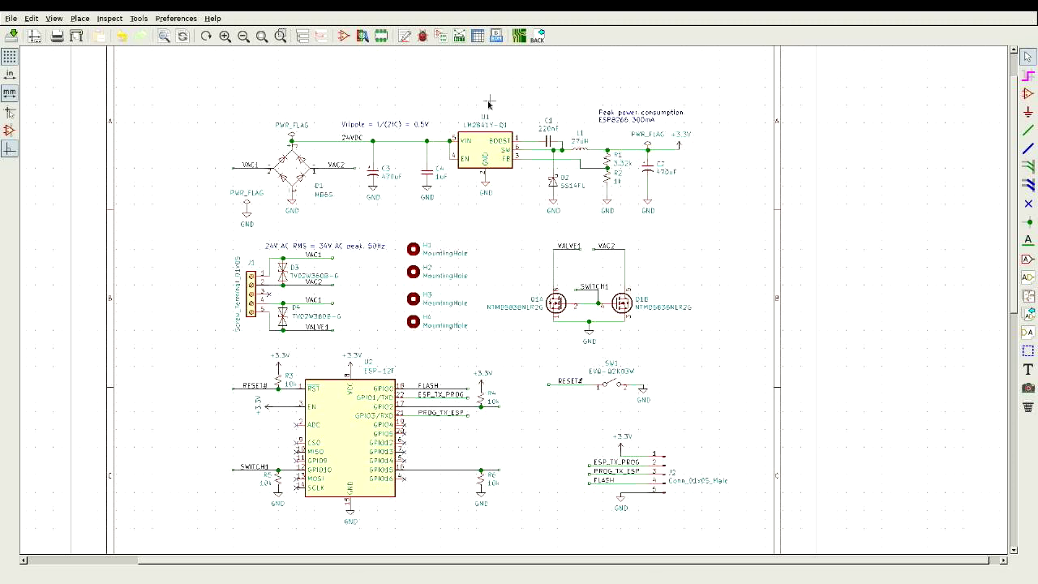
{"action": "left_click_drag", "start_coordinate": [476, 96], "coordinate": [571, 232]}
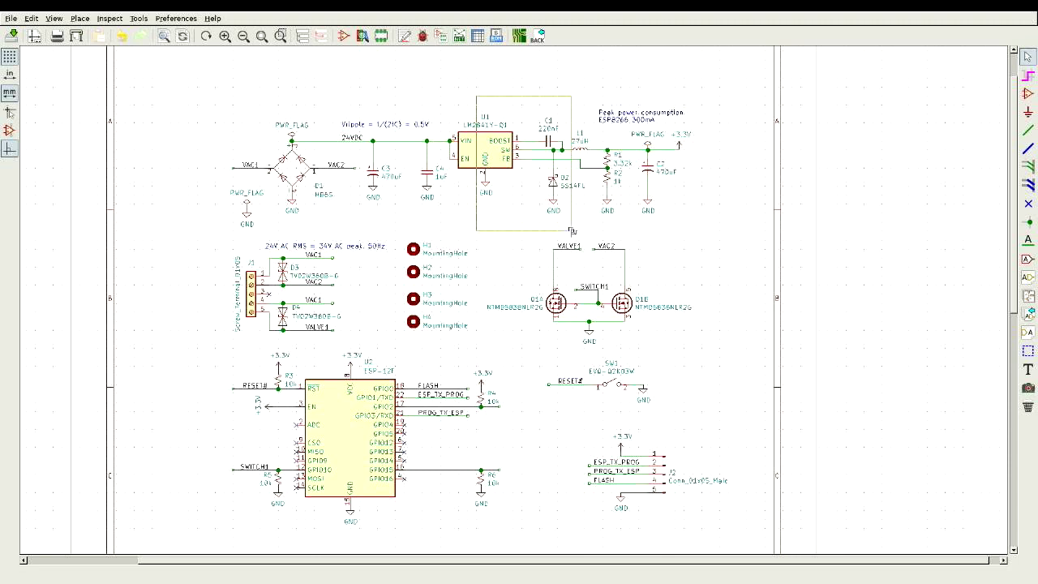
{"action": "left_click_drag", "start_coordinate": [571, 231], "coordinate": [573, 234]}
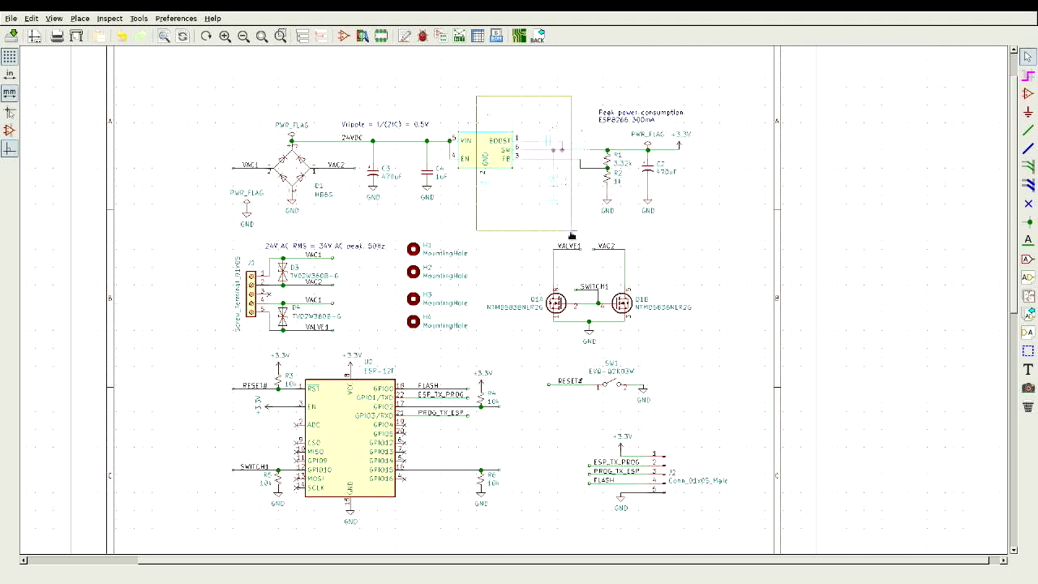
{"action": "left_click", "coordinate": [571, 235]}
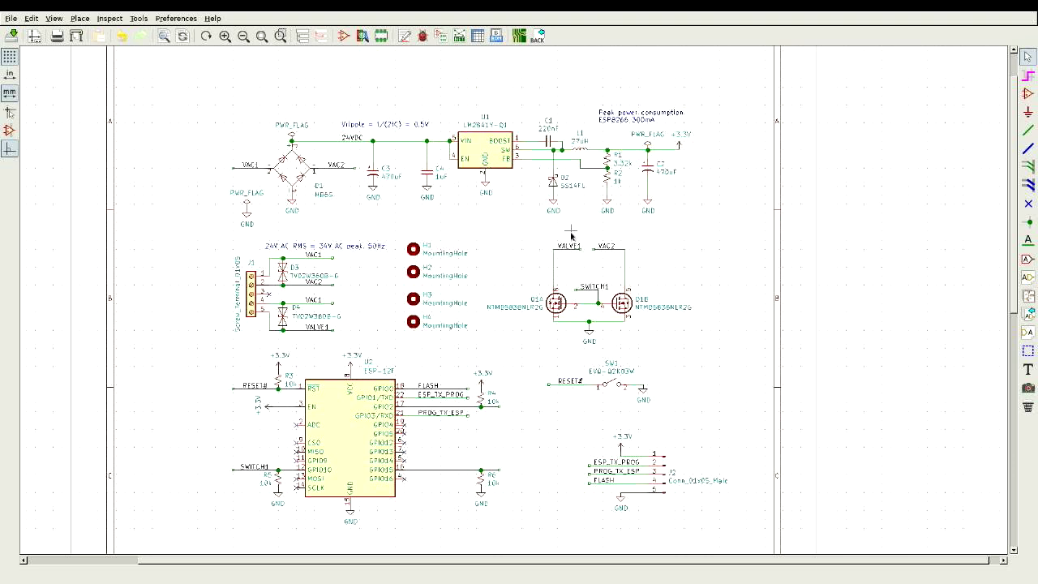
{"action": "left_click_drag", "start_coordinate": [571, 232], "coordinate": [473, 106]}
{"action": "key", "text": "Escape"}
{"action": "left_click_drag", "start_coordinate": [482, 110], "coordinate": [603, 236]}
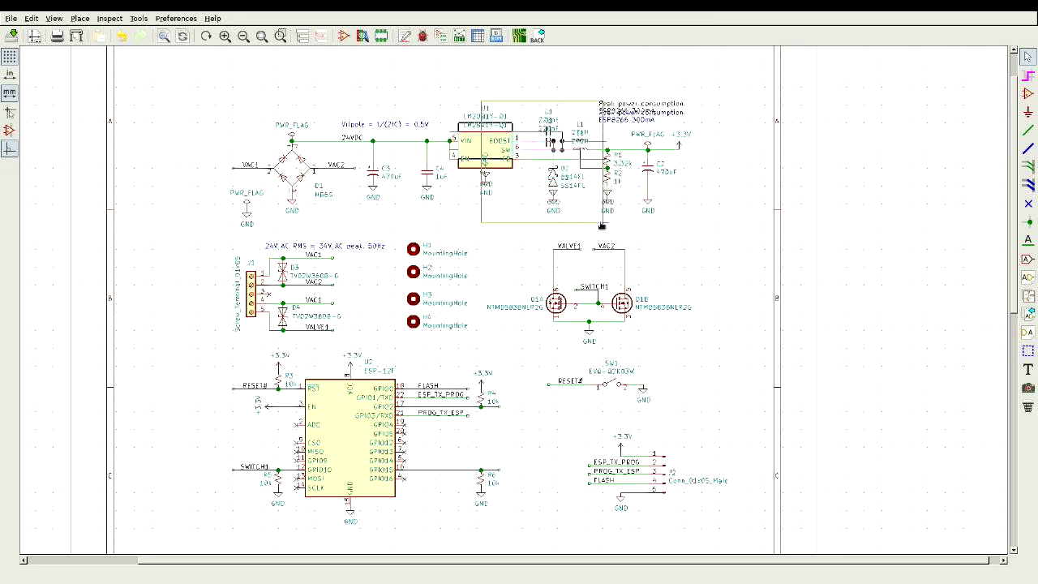
{"action": "key", "text": "Escape"}
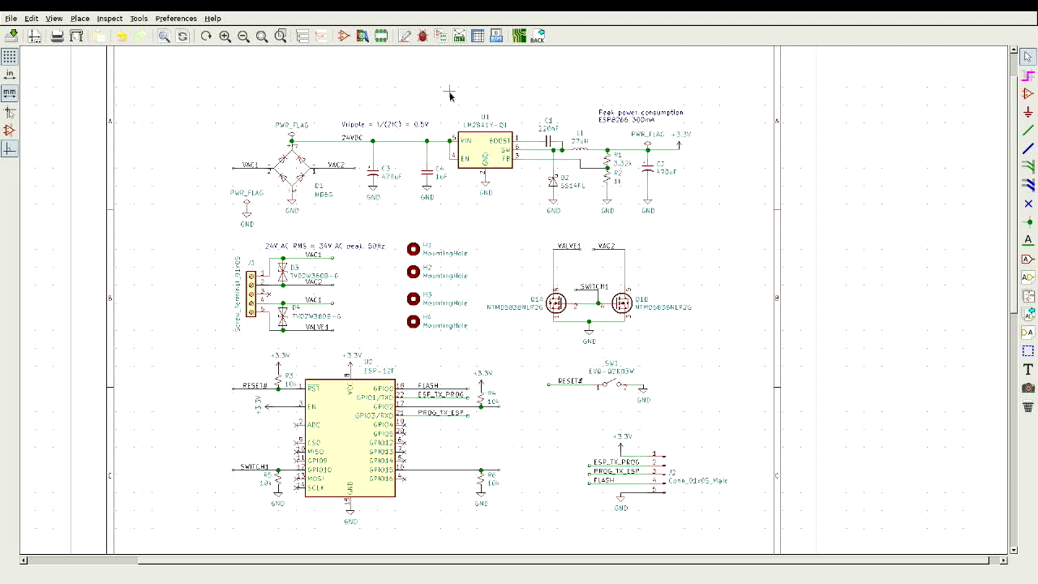
{"action": "left_click_drag", "start_coordinate": [451, 95], "coordinate": [591, 203]}
{"action": "key", "text": "Delete"}
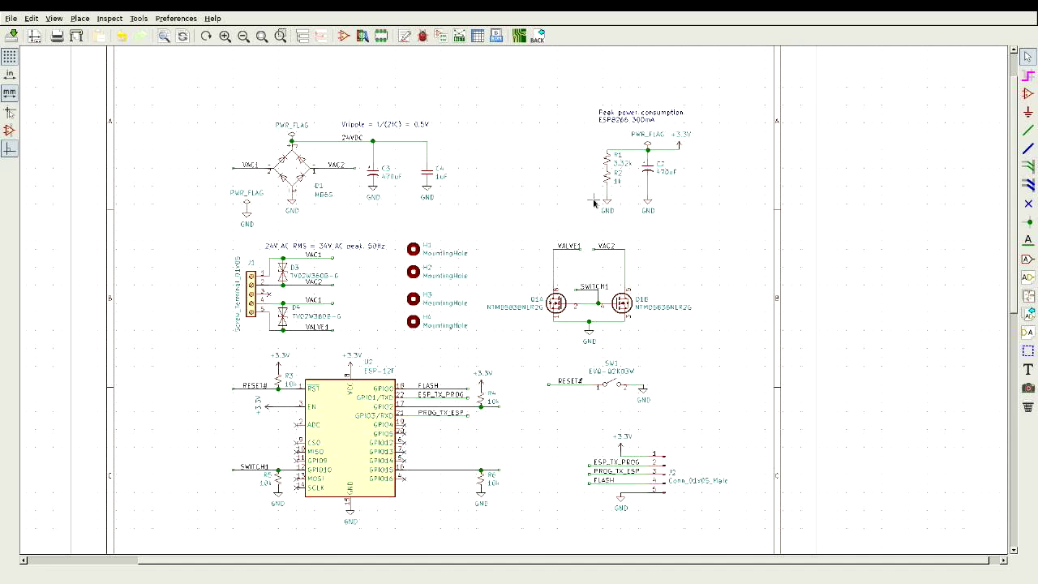
{"action": "key", "text": "ctrl+z"}
{"action": "key", "text": "ctrl+z"}
{"action": "key", "text": "ctrl+z"}
{"action": "key", "text": "ctrl+z"}
{"action": "key", "text": "ctrl+z"}
{"action": "key", "text": "ctrl+z"}
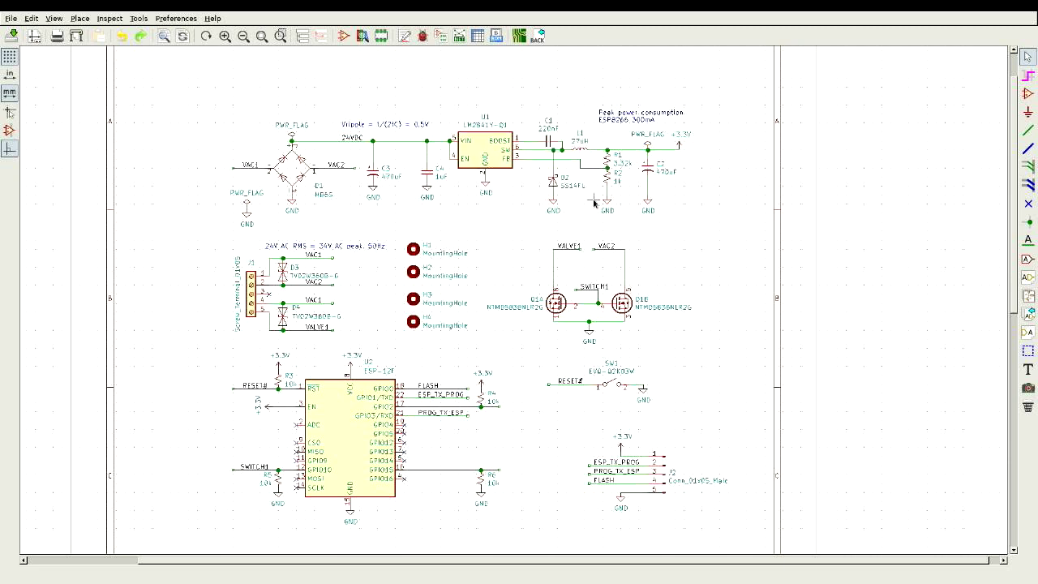
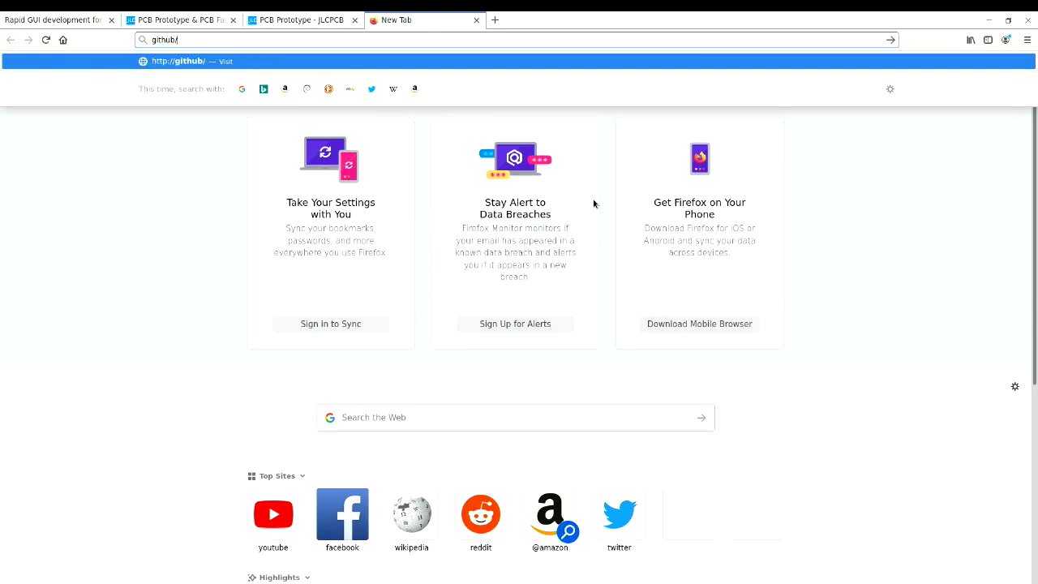
Step: Load the github.com/lod/lca2020 repository page in the browser
{"action": "type", "text": "od/ica2020"}
{"action": "key", "text": "Return"}
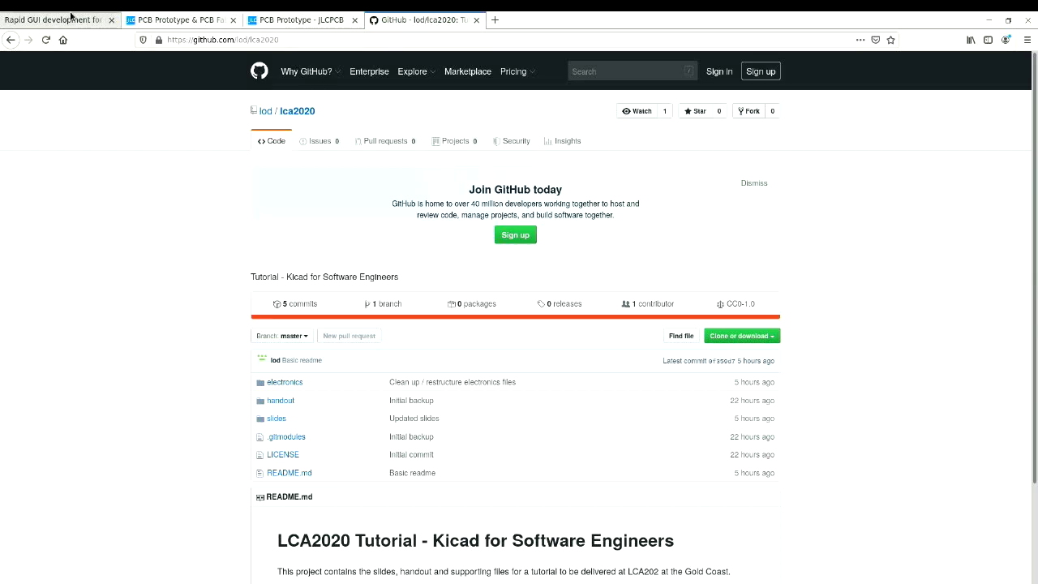
{"action": "key", "text": "F11"}
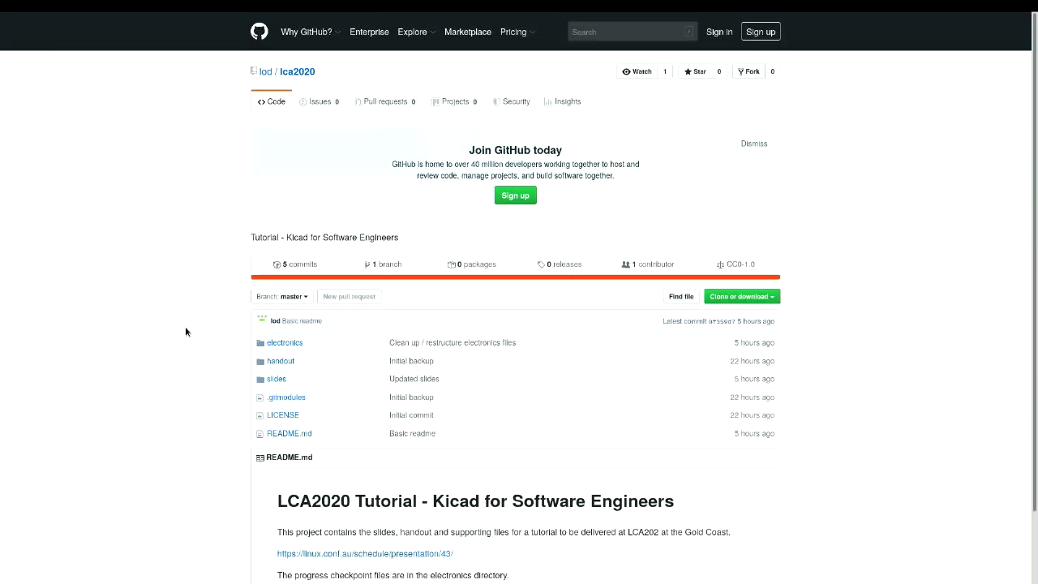
{"action": "key", "text": "F11"}
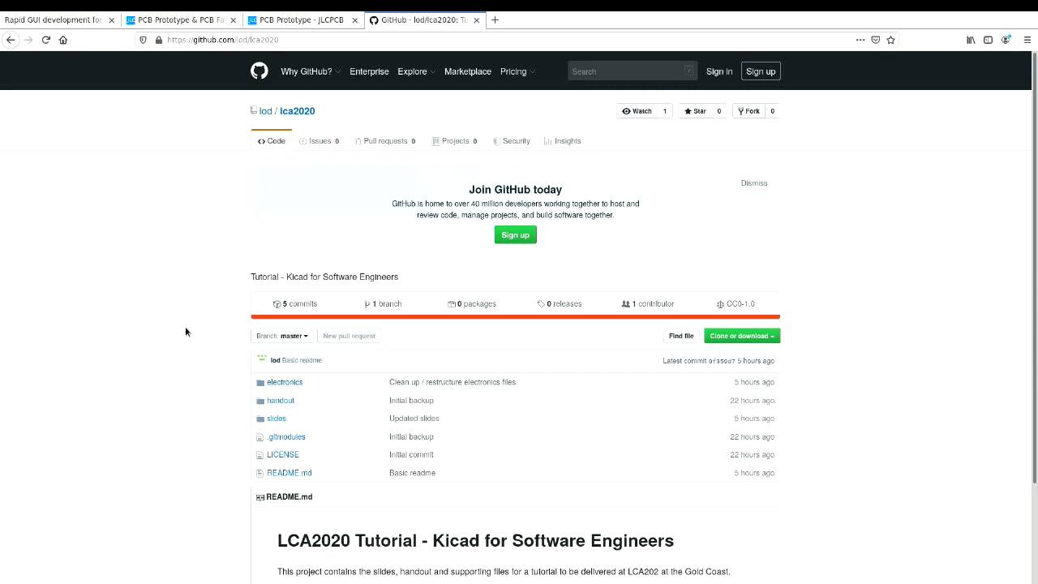
Step: Browse into electronics > complete_schematic, then return to the SCHEMATIC DEMO slide tab
{"action": "left_click", "coordinate": [284, 384]}
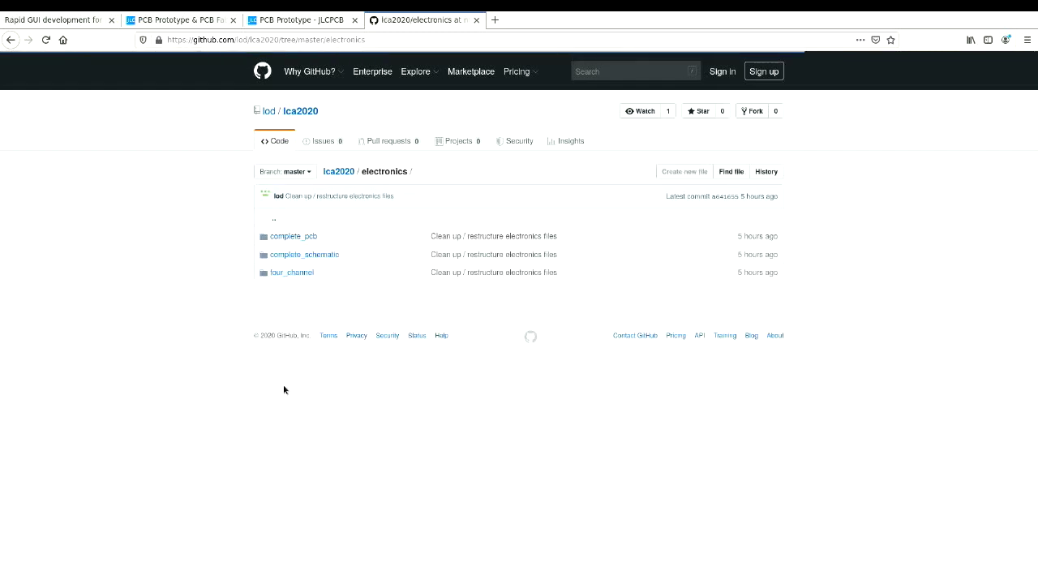
{"action": "left_click", "coordinate": [309, 255]}
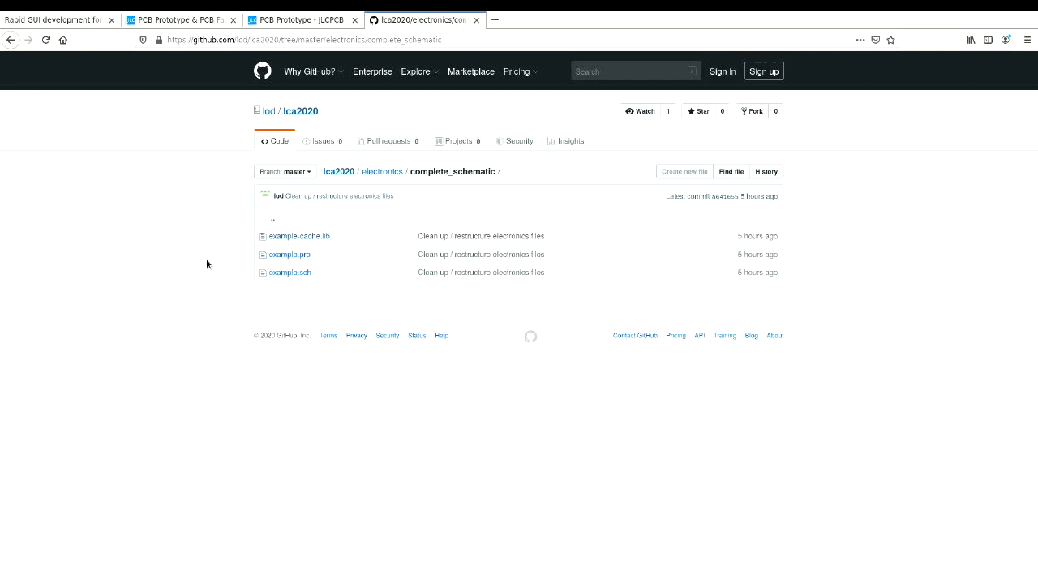
{"action": "key", "text": "alt+Tab"}
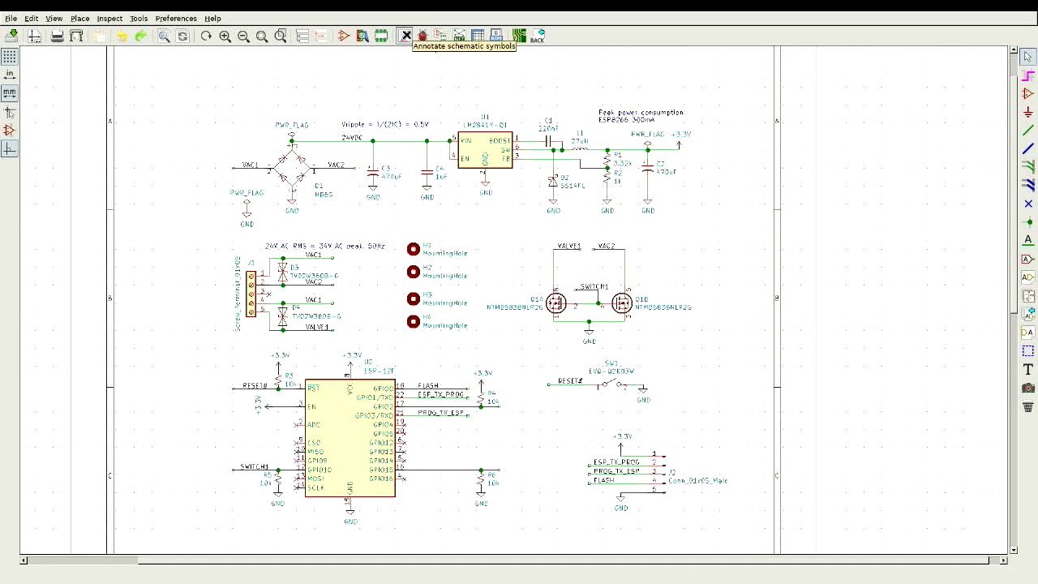
{"action": "key", "text": "alt+Tab"}
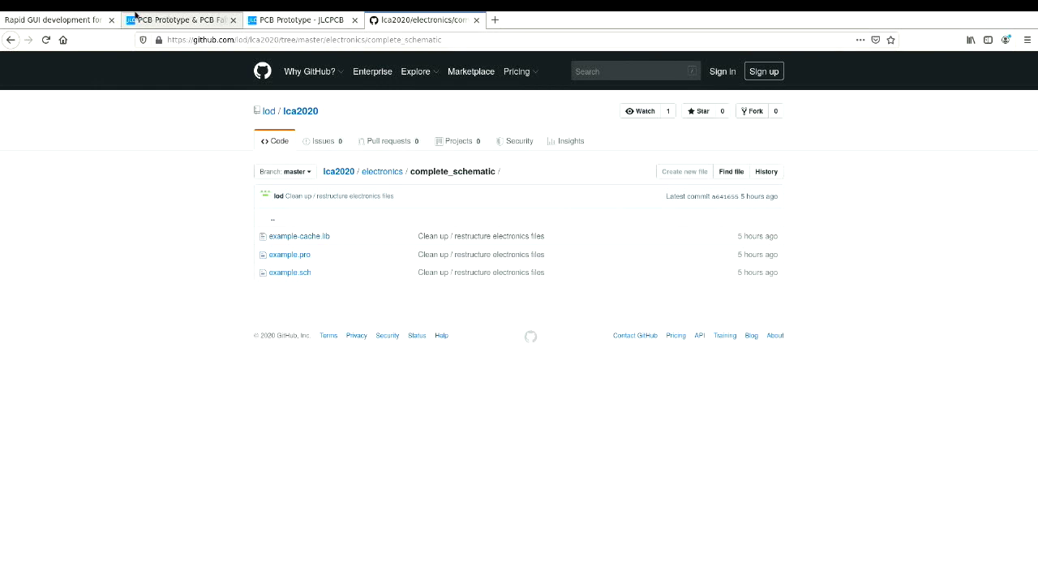
{"action": "left_click", "coordinate": [94, 15]}
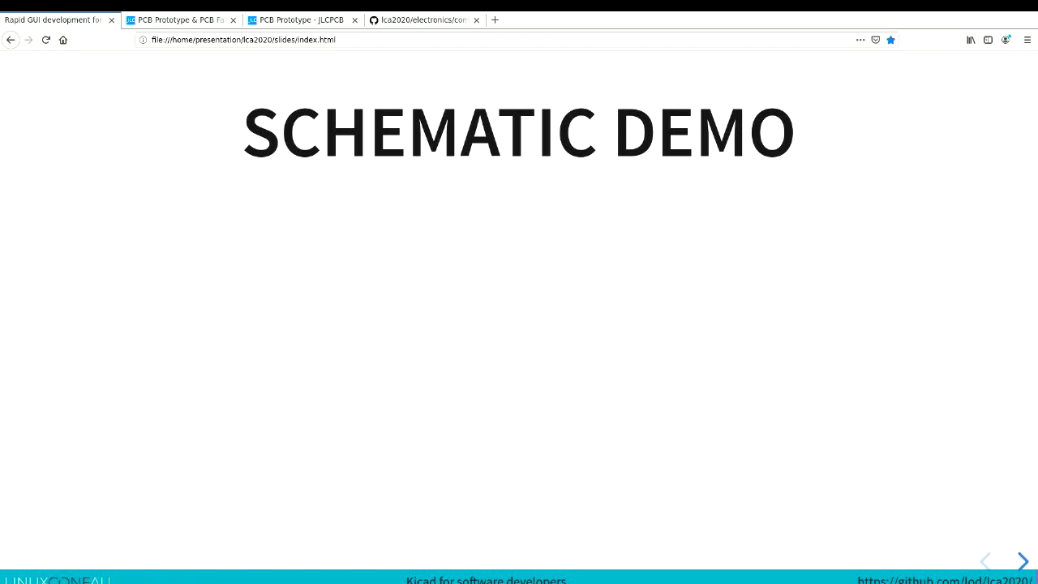
Step: Bring the KiCad schematic editor with the ESP-12F circuit back to the front
{"action": "key", "text": "alt+Tab"}
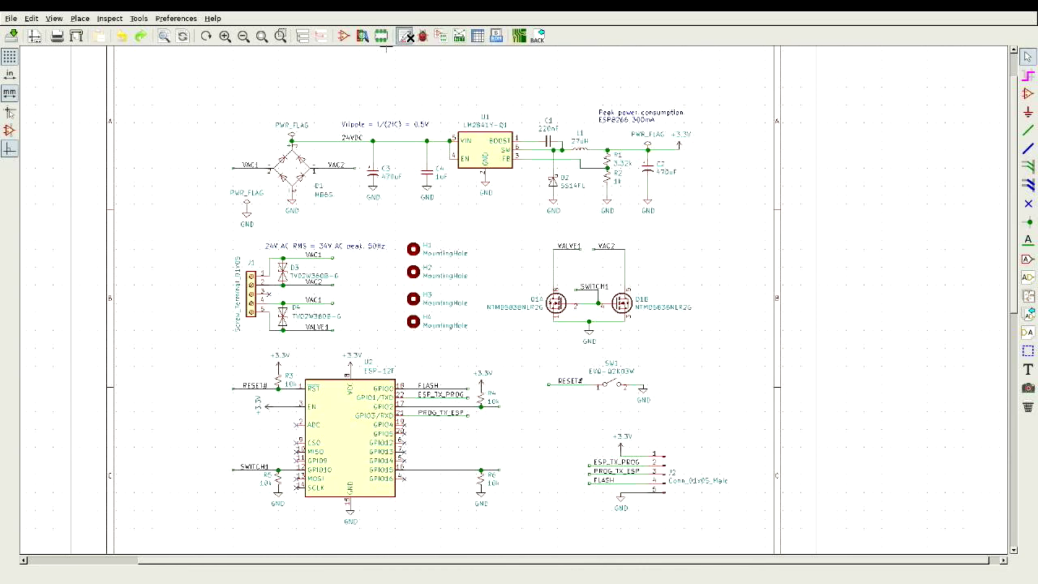
Step: Clear all symbol annotations so every reference reverts to a question mark
{"action": "left_click", "coordinate": [405, 36]}
{"action": "left_click", "coordinate": [626, 305]}
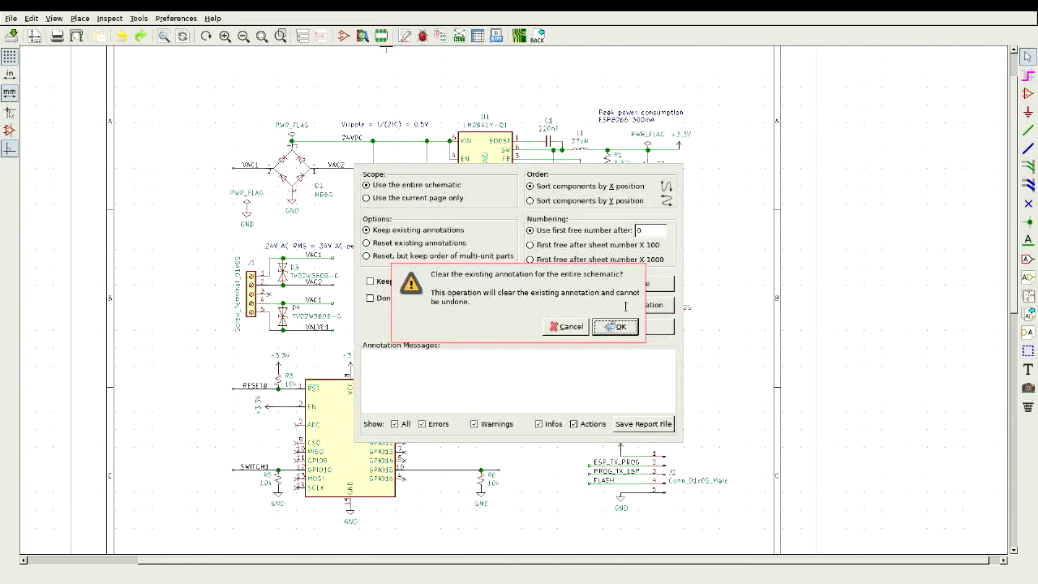
{"action": "left_click", "coordinate": [615, 326]}
{"action": "left_click", "coordinate": [644, 326]}
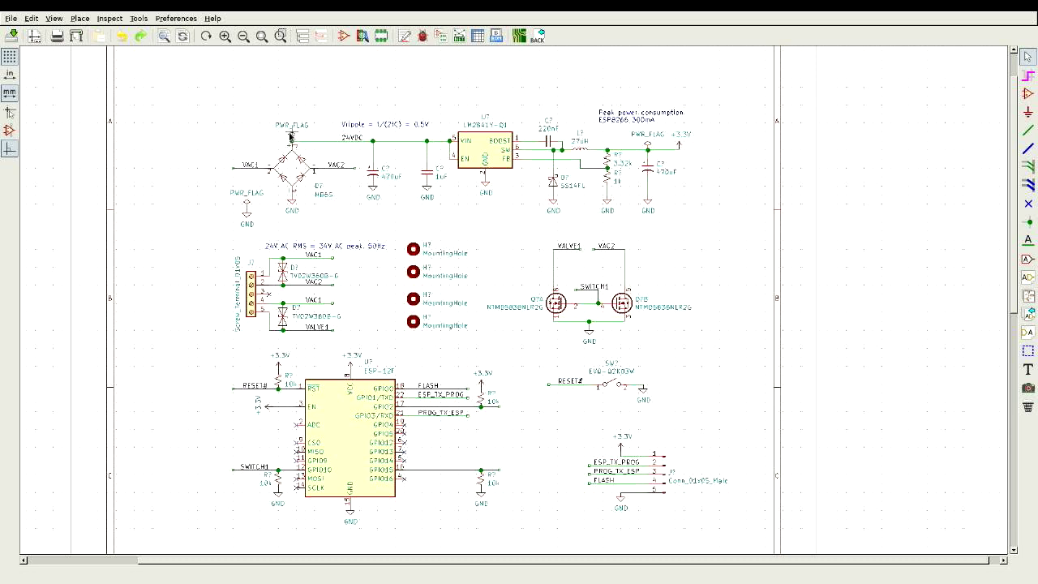
Step: Delete the 24VDC PWR_FLAG and one ESP-12F GPIO no-connect marker, undoing an accidental ESP-12F deletion
{"action": "left_click_drag", "start_coordinate": [291, 136], "coordinate": [406, 449]}
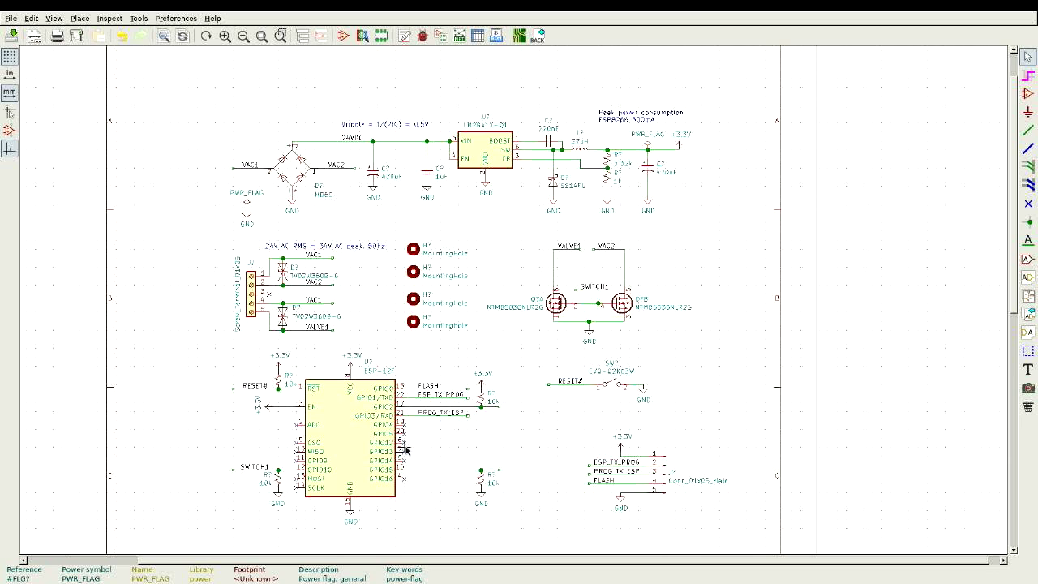
{"action": "key", "text": "Delete"}
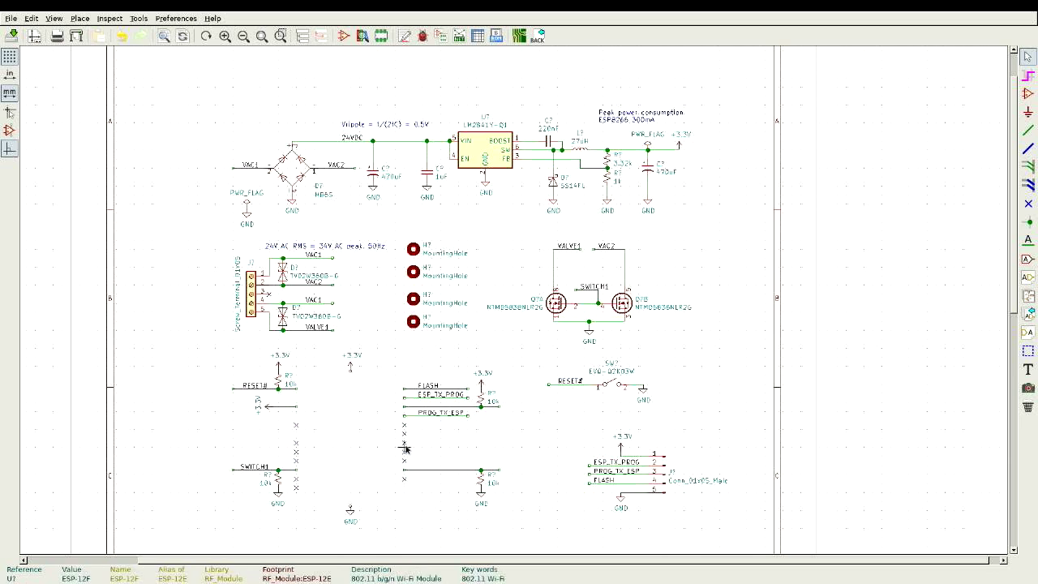
{"action": "key", "text": "ctrl+z"}
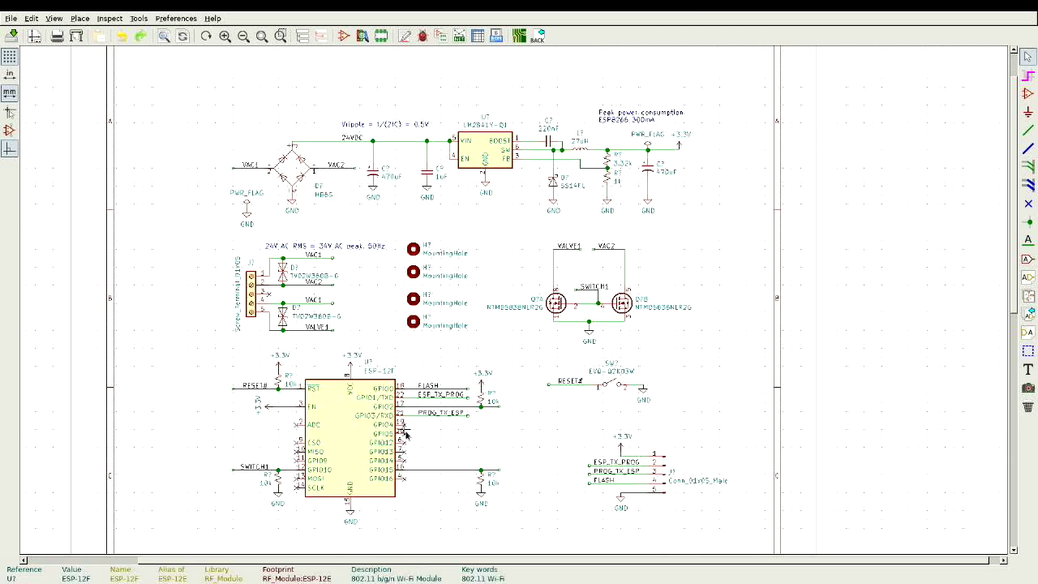
{"action": "left_click", "coordinate": [406, 438]}
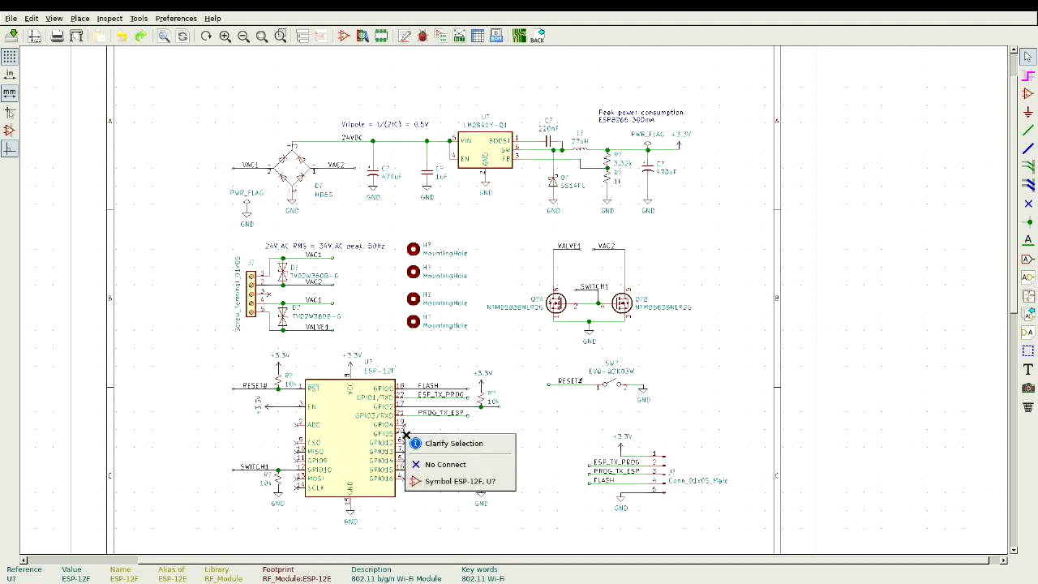
{"action": "left_click", "coordinate": [435, 466]}
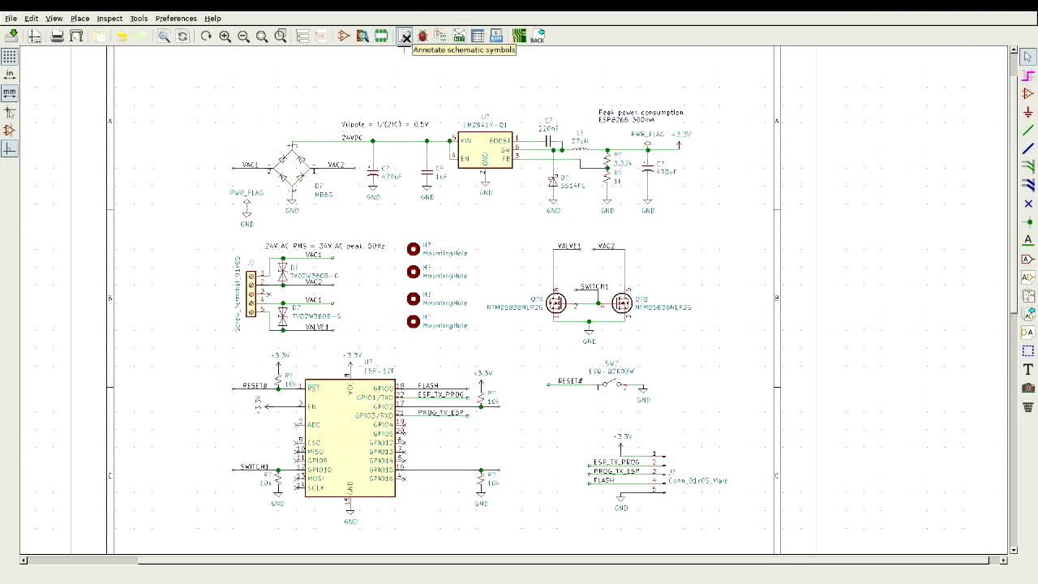
Step: Re-annotate all symbols, then zoom in to check references like U2, C1–C4, R5, L1 and D4
{"action": "left_click", "coordinate": [405, 38]}
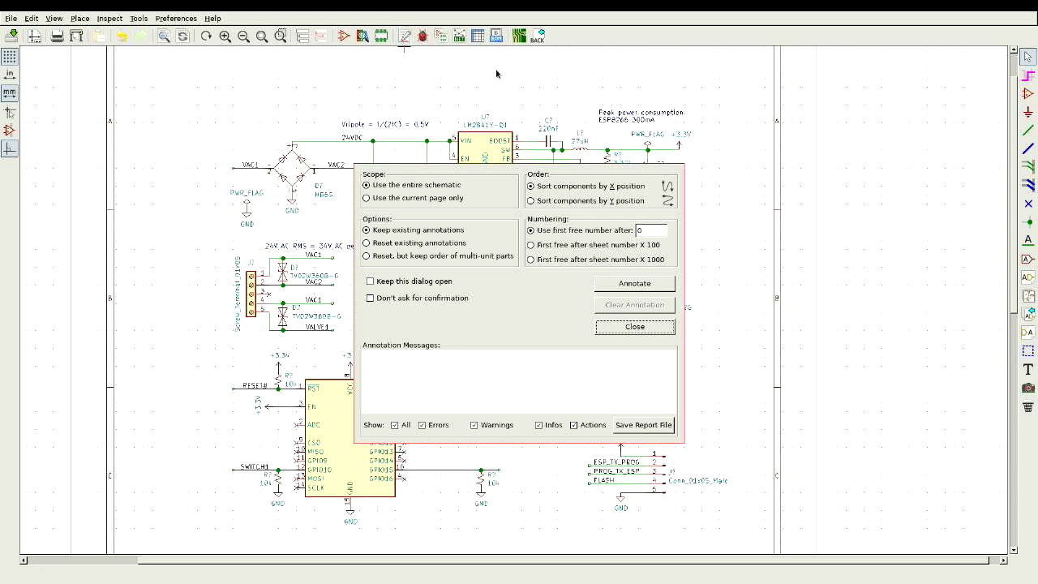
{"action": "left_click", "coordinate": [636, 284]}
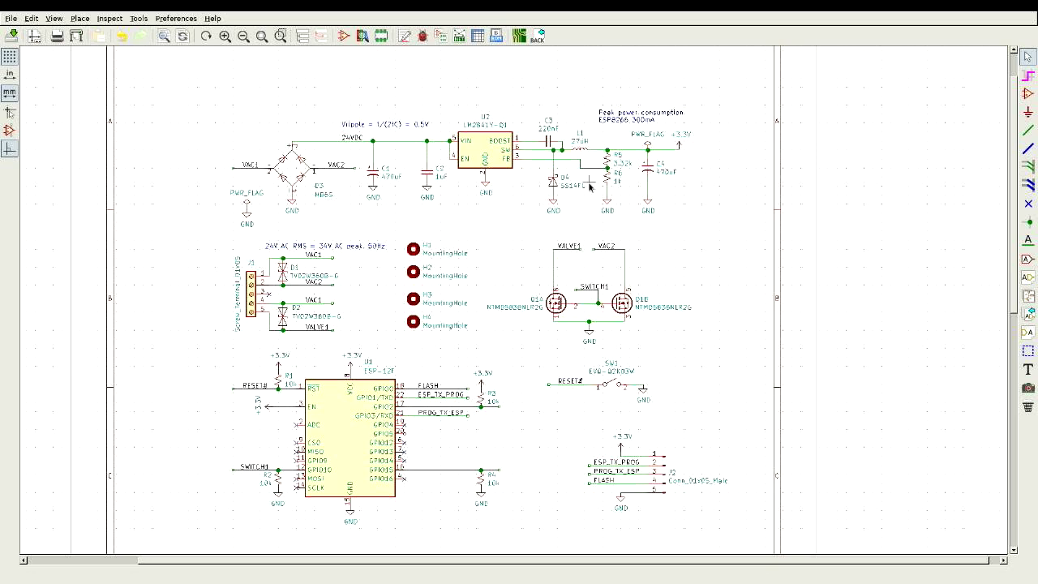
{"action": "scroll", "coordinate": [590, 187], "scroll_direction": "up", "scroll_amount": 1}
{"action": "scroll", "coordinate": [508, 298], "scroll_direction": "up", "scroll_amount": 1}
{"action": "scroll", "coordinate": [509, 299], "scroll_direction": "up", "scroll_amount": 1}
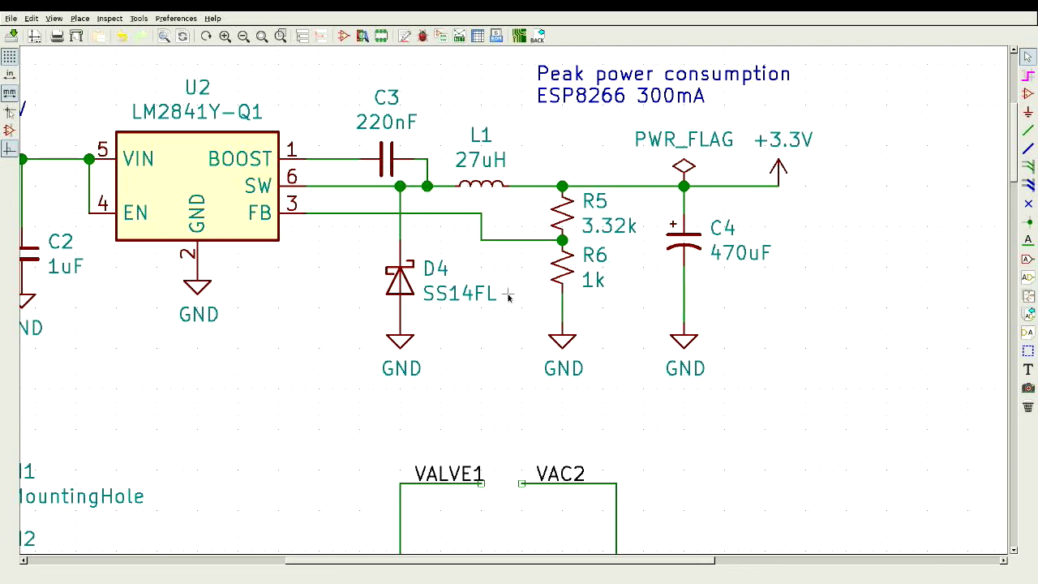
{"action": "scroll", "coordinate": [509, 298], "scroll_direction": "down", "scroll_amount": 2}
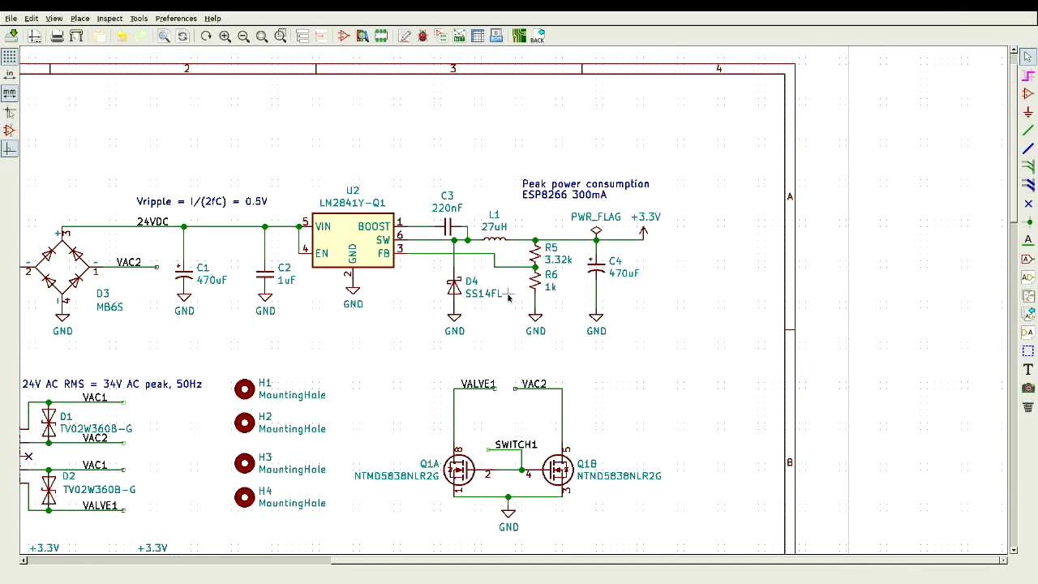
{"action": "scroll", "coordinate": [509, 299], "scroll_direction": "down", "scroll_amount": 1}
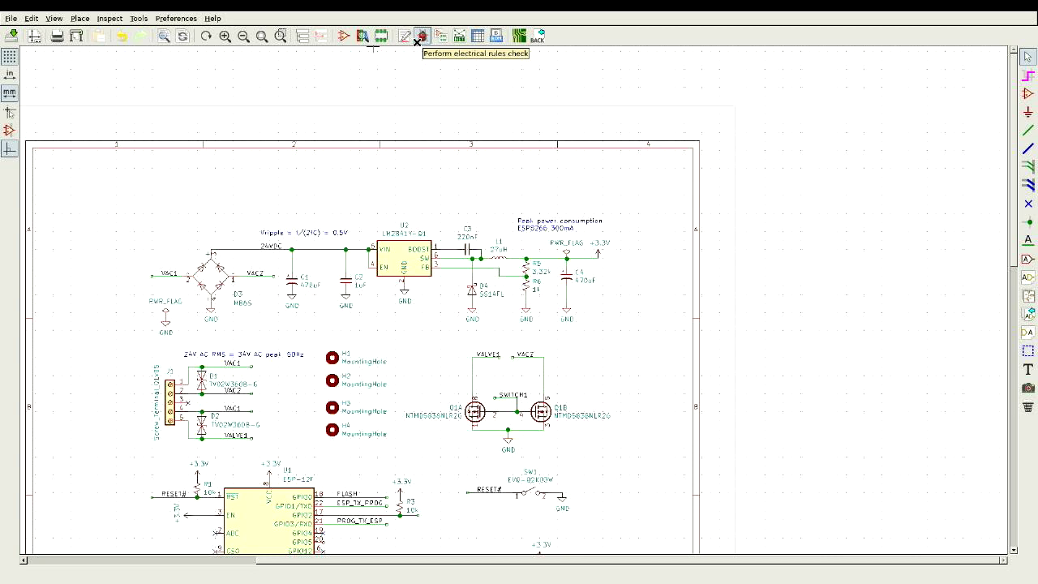
Step: Run the electrical rules check: 2 warnings, unconnected U1 pin 20 and undriven U2 pin 5
{"action": "left_click", "coordinate": [421, 37]}
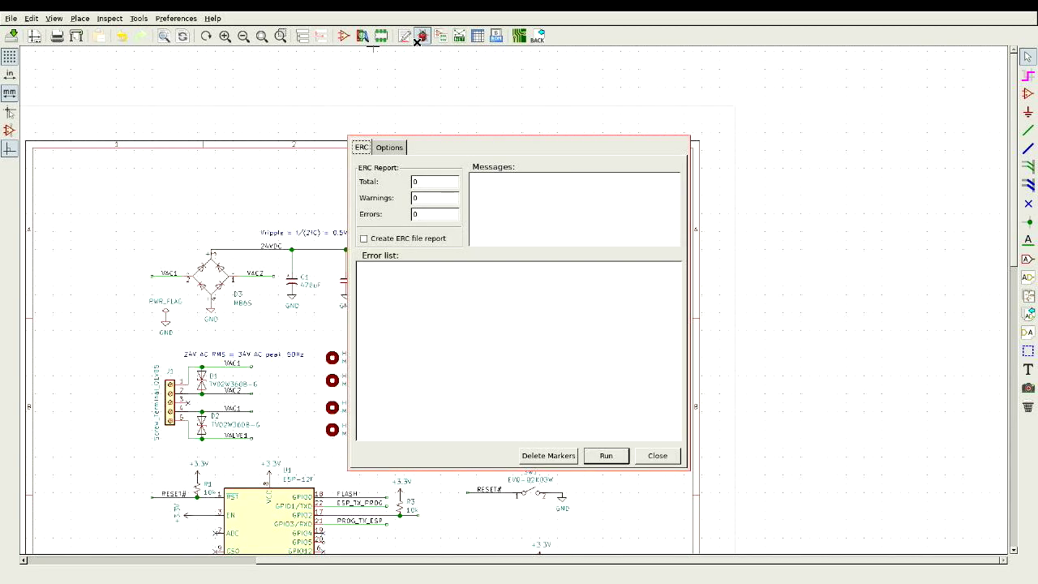
{"action": "left_click", "coordinate": [605, 456]}
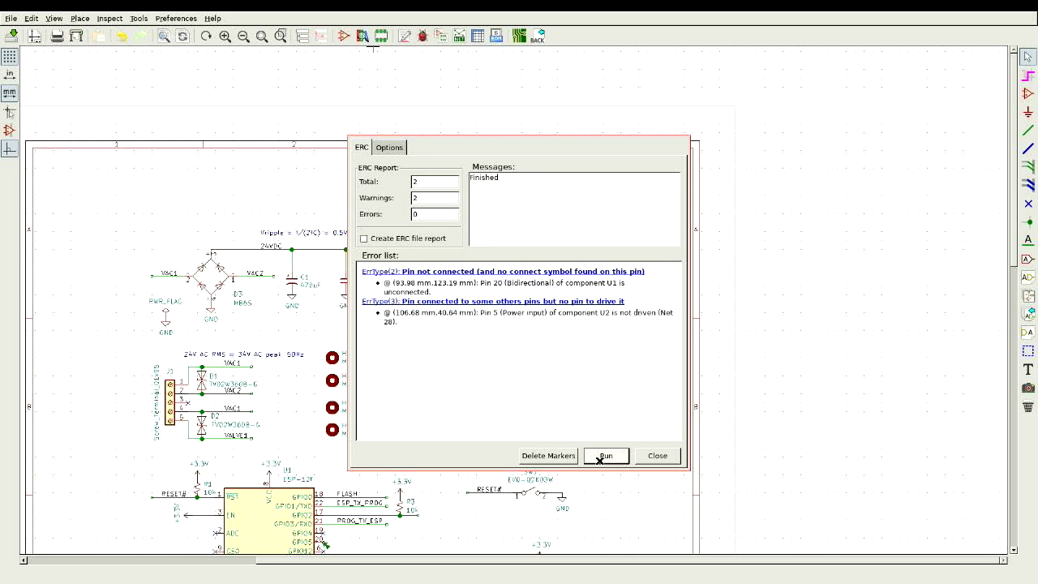
{"action": "left_click", "coordinate": [653, 456]}
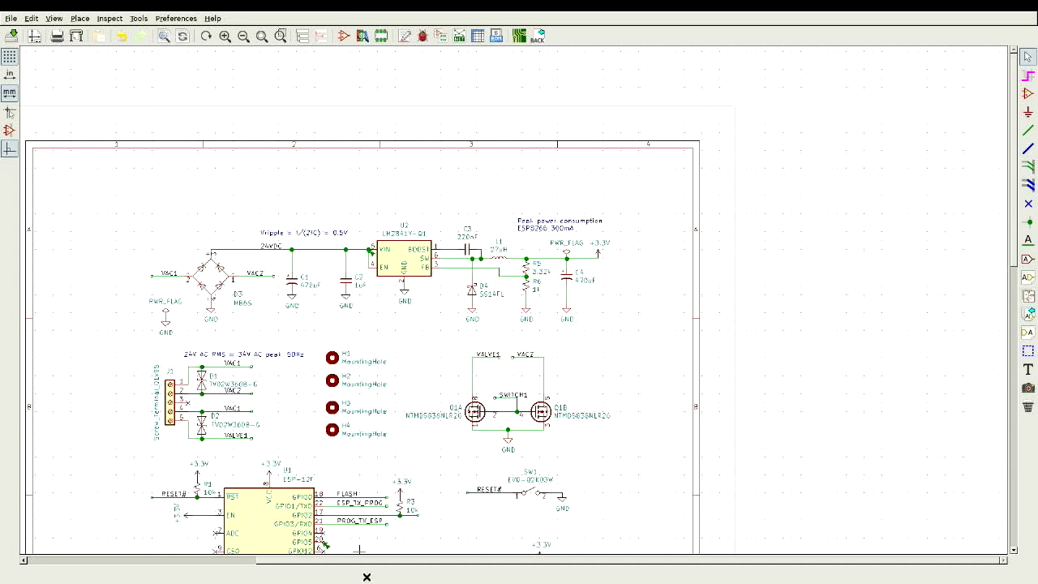
Step: Flag ESP-12F pin 20 (GPIO5) as no-connect, then view the bridge rectifier and LM2841 regulator area
{"action": "scroll", "coordinate": [333, 548], "scroll_direction": "up", "scroll_amount": 2}
{"action": "scroll", "coordinate": [509, 298], "scroll_direction": "up", "scroll_amount": 2}
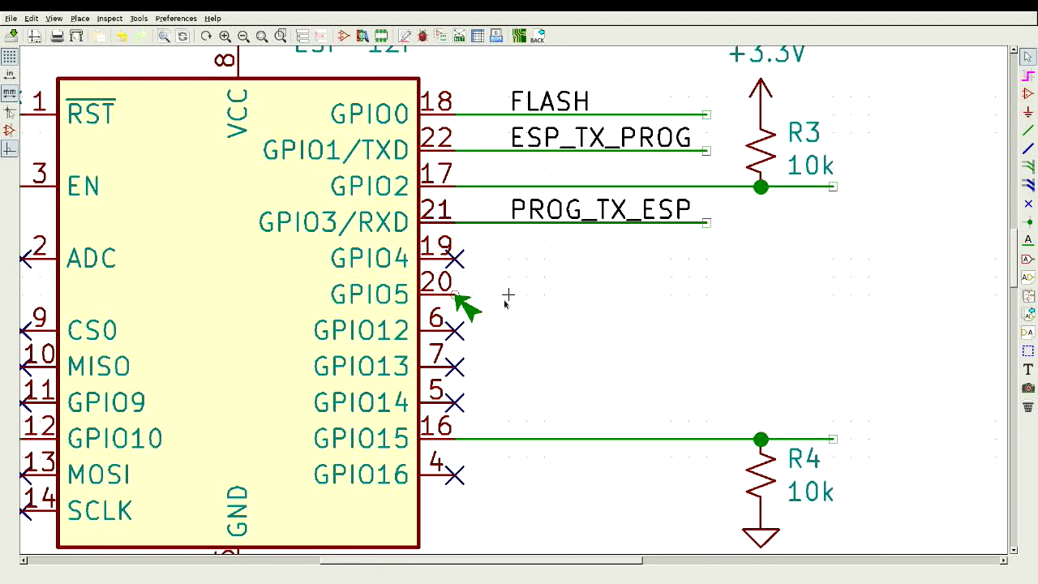
{"action": "left_click", "coordinate": [1029, 206]}
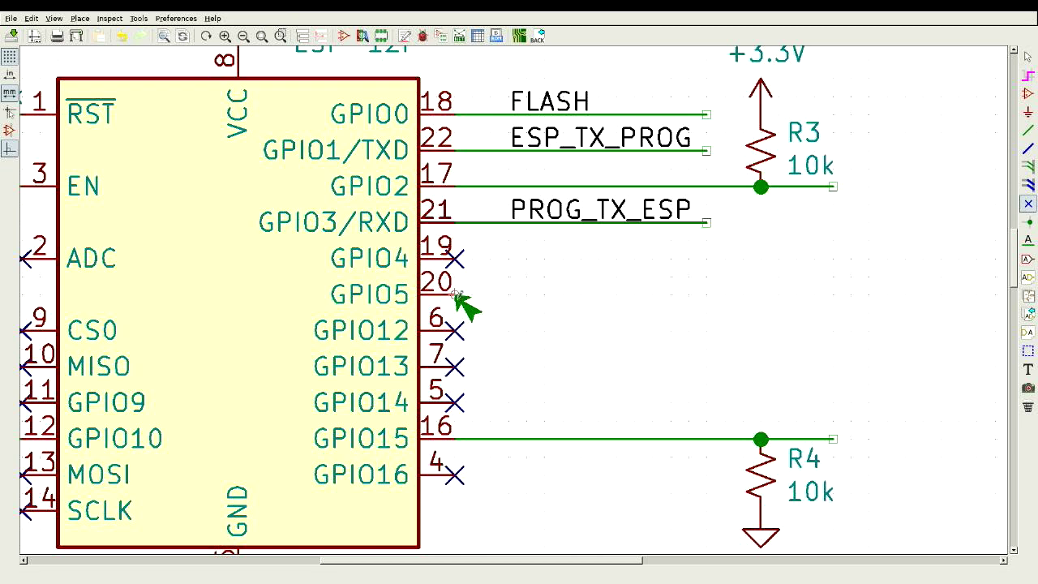
{"action": "left_click", "coordinate": [456, 294]}
{"action": "key", "text": "Escape"}
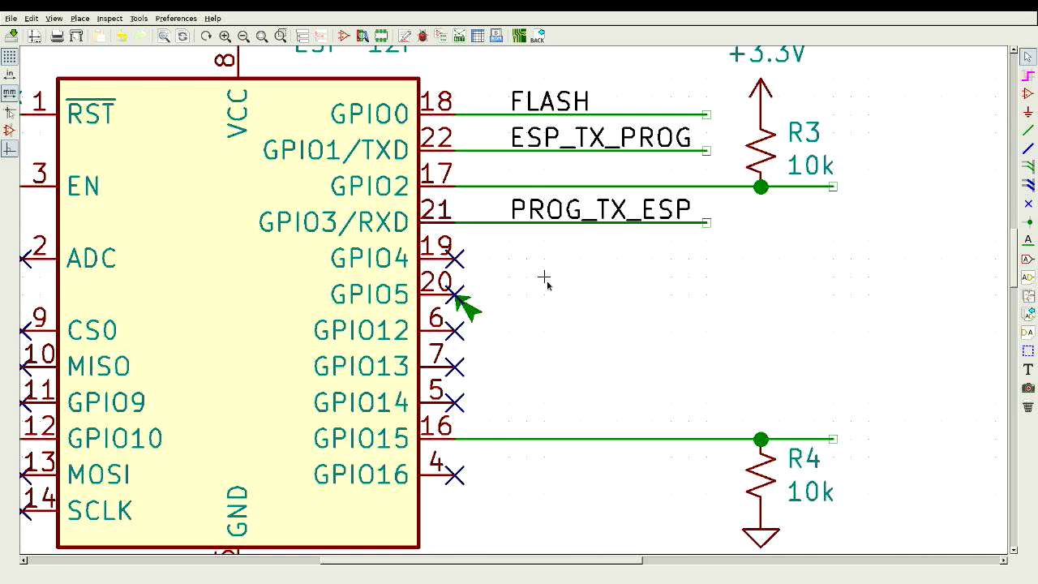
{"action": "scroll", "coordinate": [547, 280], "scroll_direction": "down", "scroll_amount": 4}
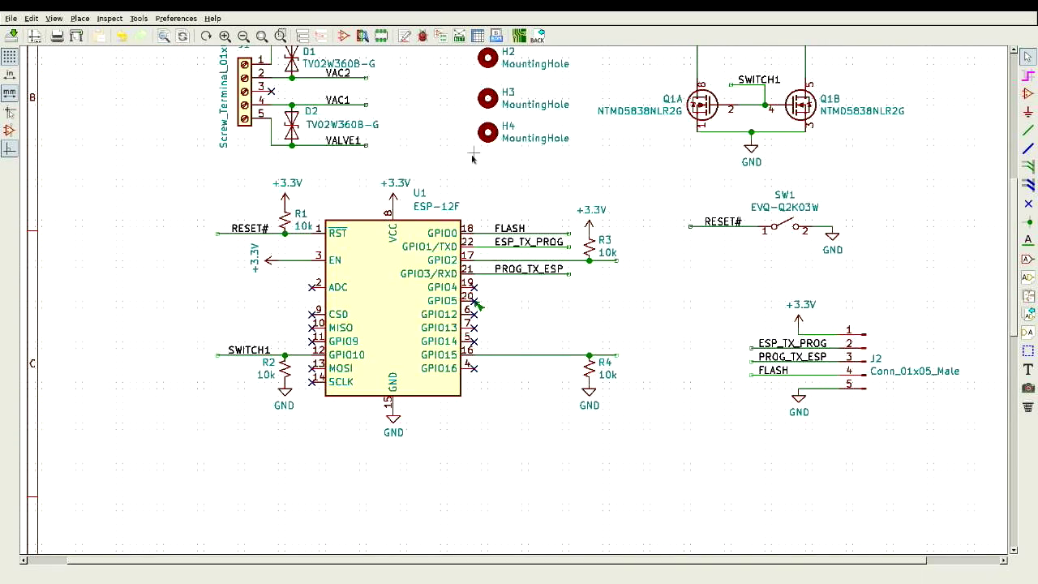
{"action": "scroll", "coordinate": [509, 298], "scroll_direction": "down", "scroll_amount": 3}
{"action": "scroll", "coordinate": [409, 111], "scroll_direction": "up", "scroll_amount": 5}
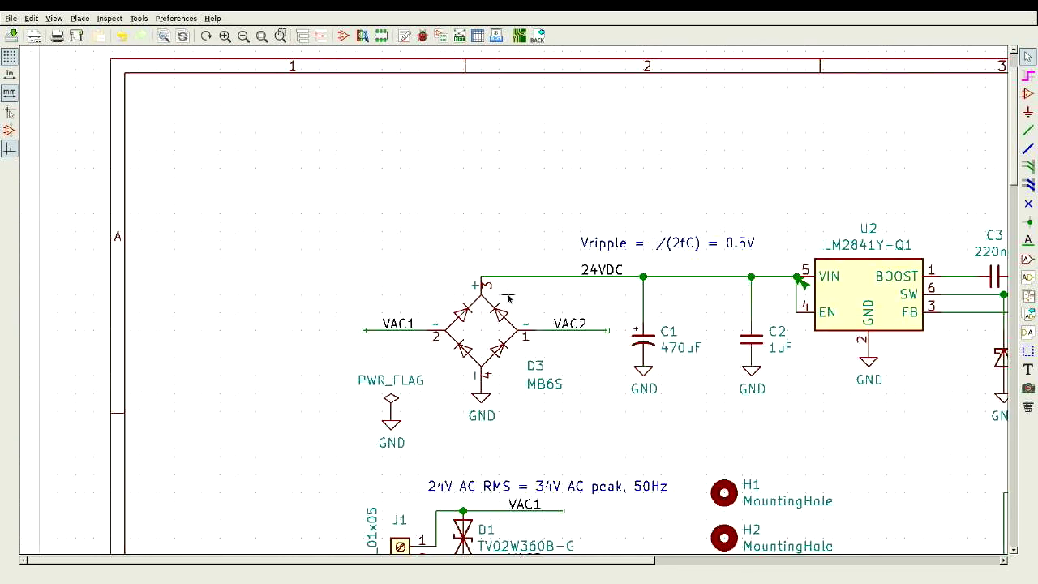
{"action": "scroll", "coordinate": [511, 298], "scroll_direction": "up", "scroll_amount": 1}
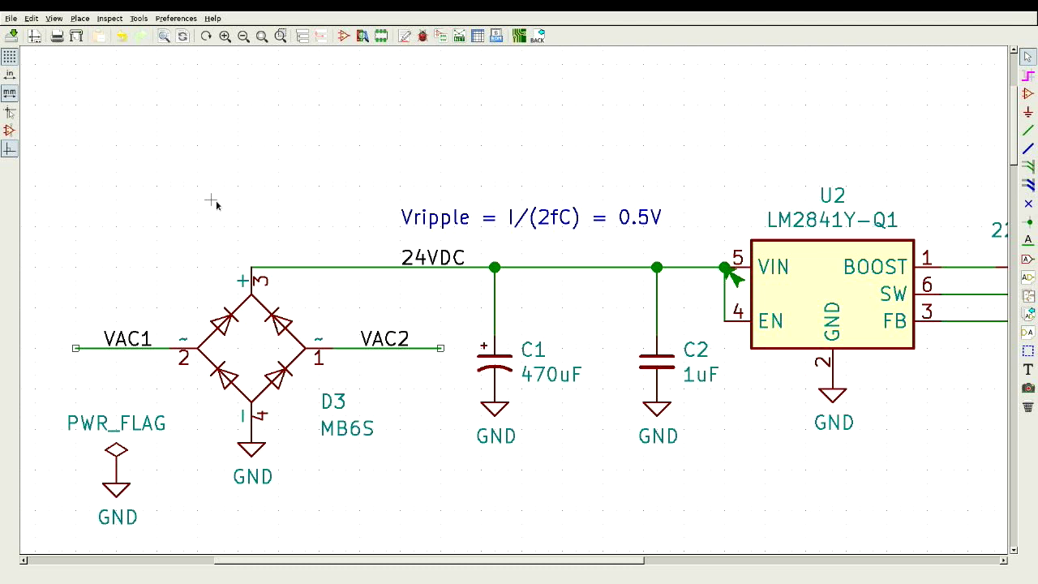
Step: Place a PWR_FLAG symbol on the 24VDC wire at the bridge rectifier's + pin
{"action": "key", "text": "p"}
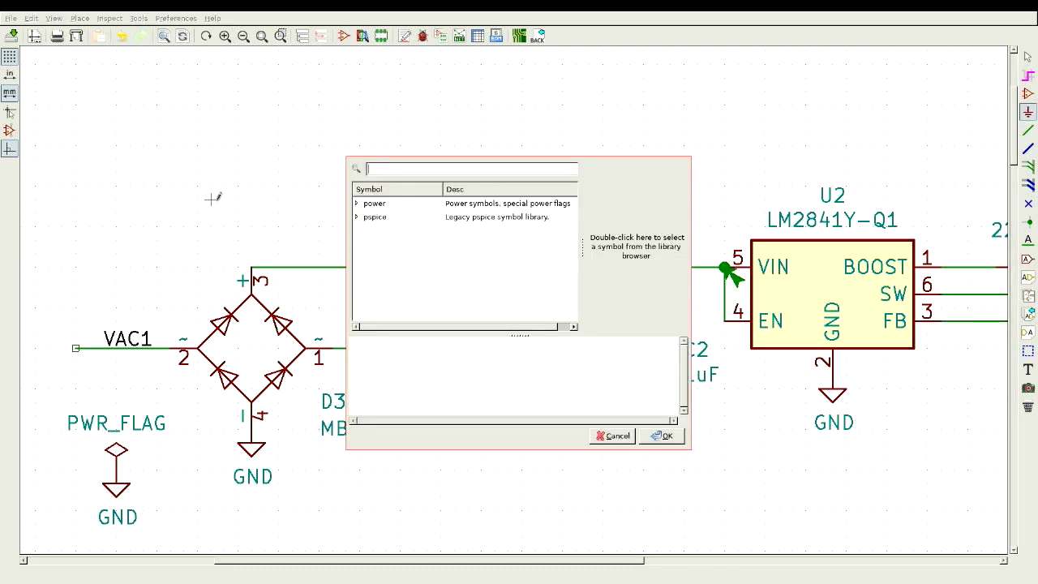
{"action": "type", "text": "PWR"}
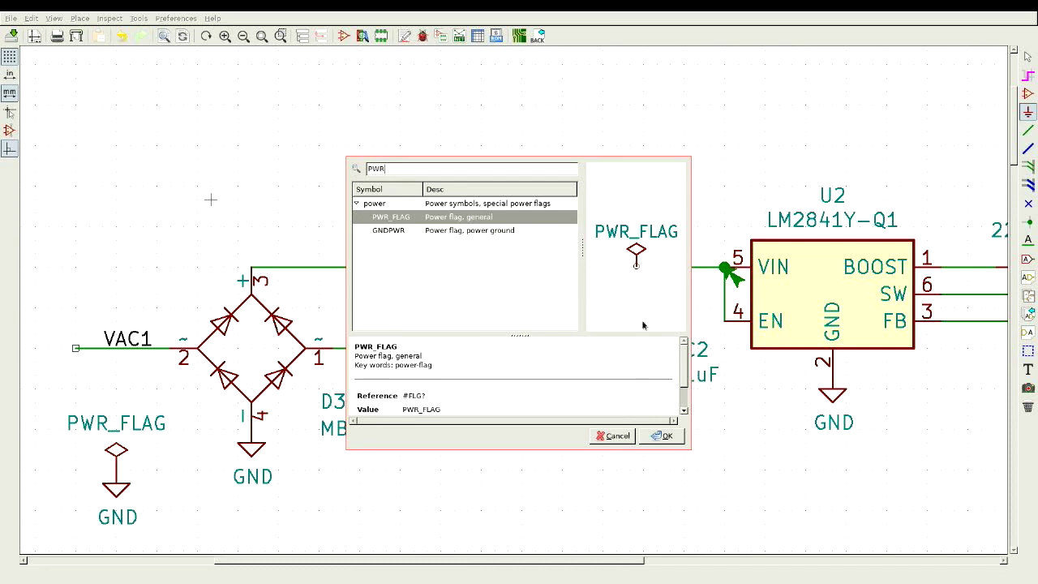
{"action": "left_click", "coordinate": [660, 436]}
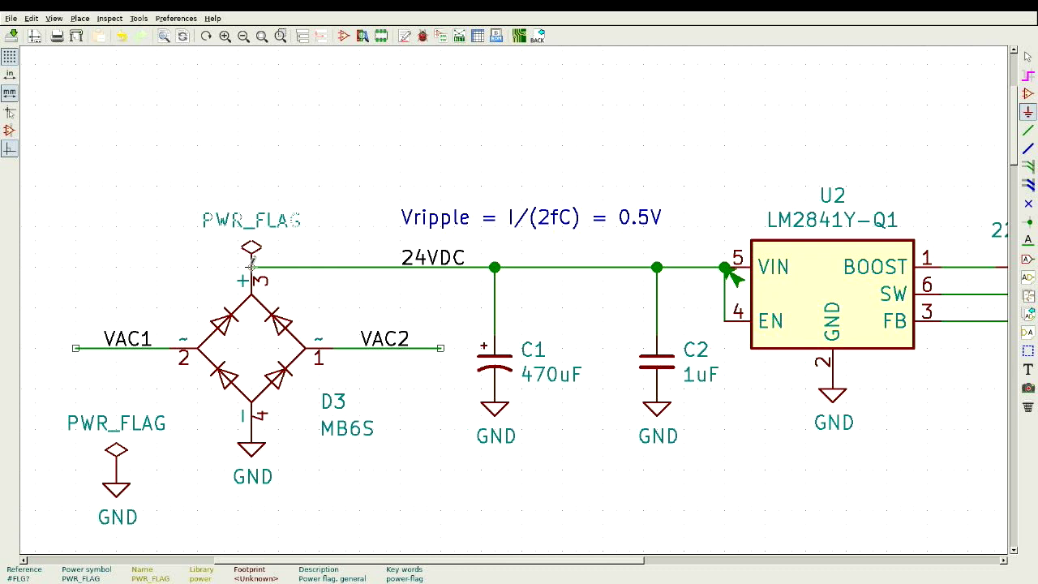
{"action": "left_click", "coordinate": [252, 266]}
Step: Open CvPcb full screen and widen its panes to show full library names for all 25 symbols
{"action": "left_click", "coordinate": [445, 40]}
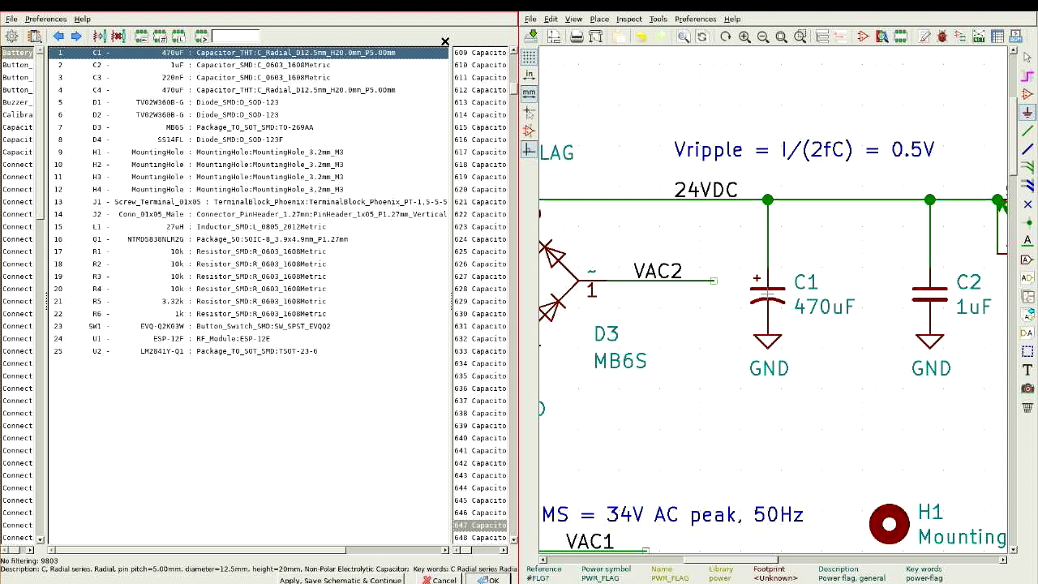
{"action": "key", "text": "alt+shift+2"}
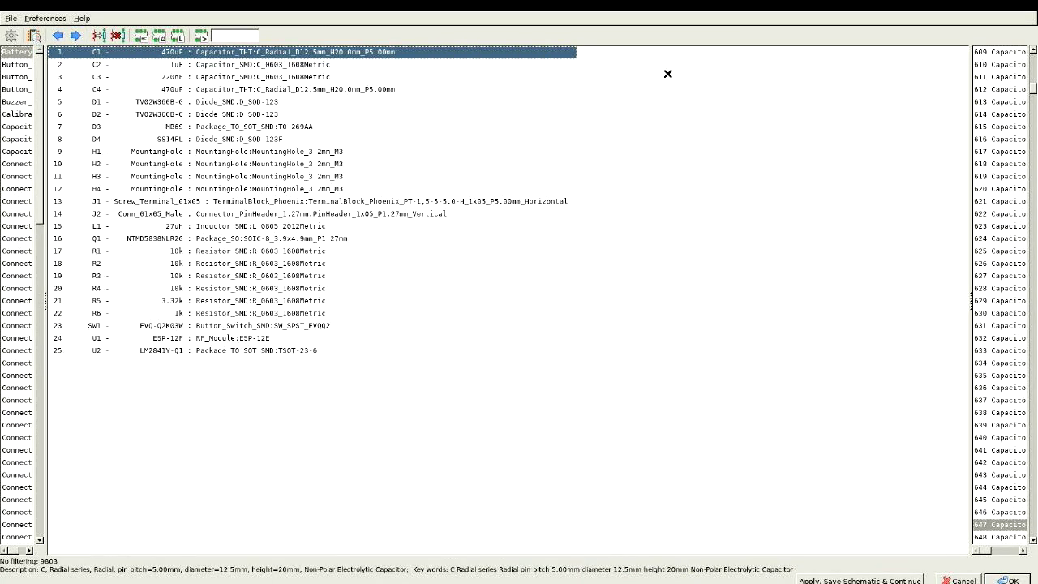
{"action": "left_click_drag", "start_coordinate": [963, 128], "coordinate": [844, 129]}
{"action": "left_click_drag", "start_coordinate": [40, 110], "coordinate": [177, 114]}
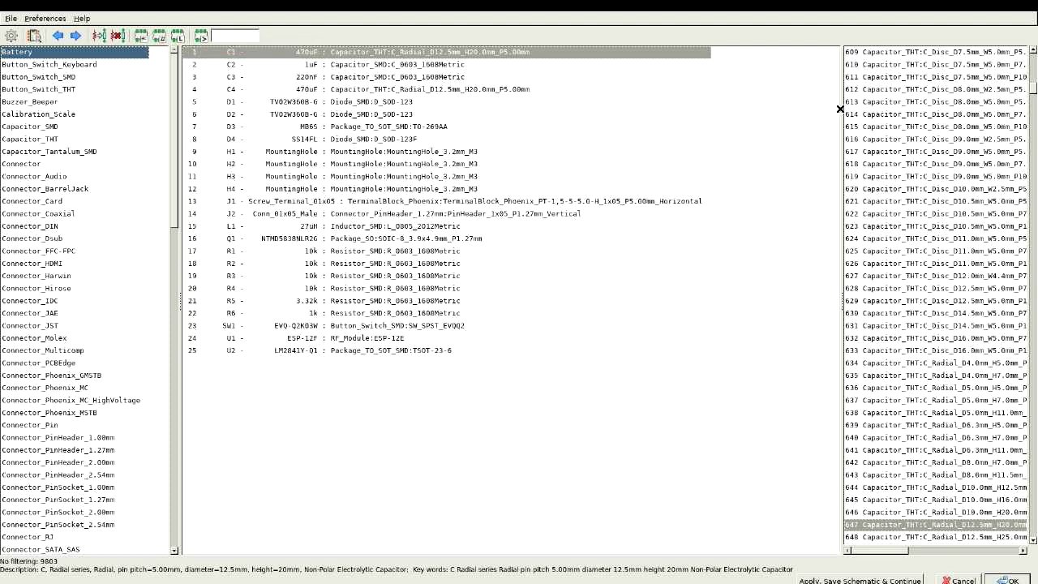
{"action": "left_click_drag", "start_coordinate": [841, 108], "coordinate": [762, 102]}
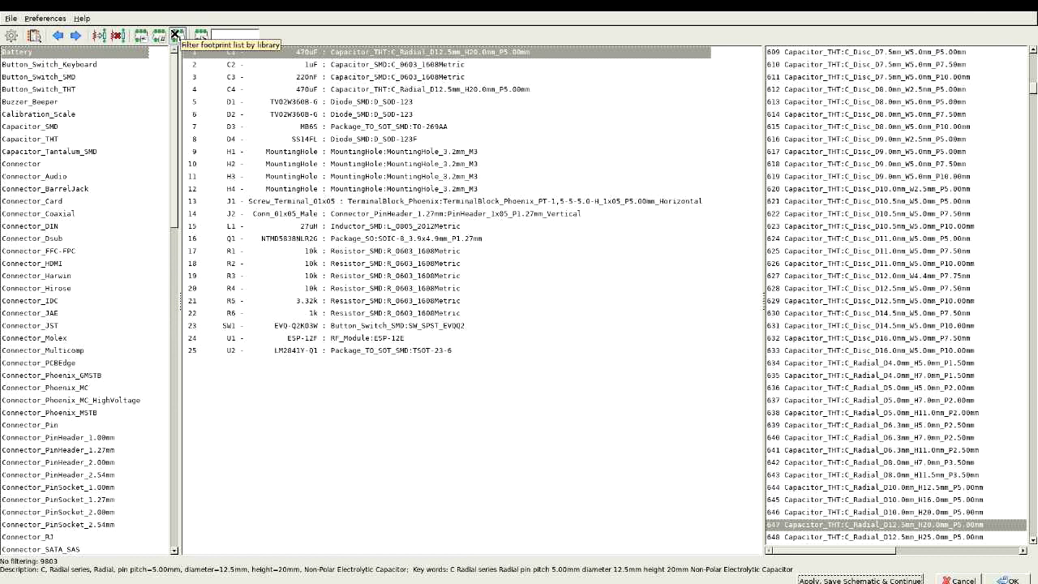
Step: Filter CvPcb footprints by the text '5.4' across all libraries, yielding 64 matches like CP_Elec_3x5.4
{"action": "left_click", "coordinate": [175, 34]}
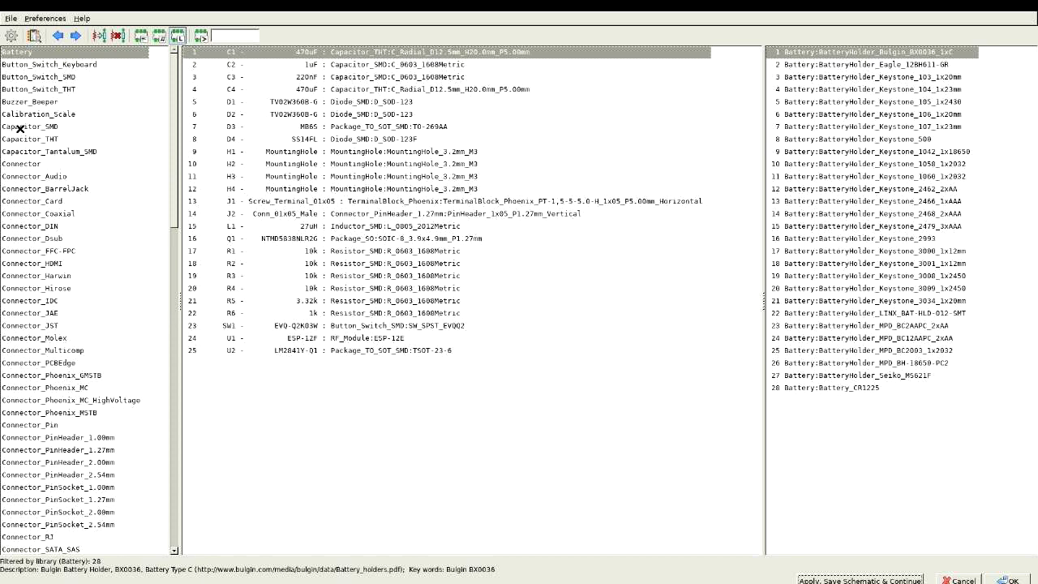
{"action": "left_click", "coordinate": [20, 128]}
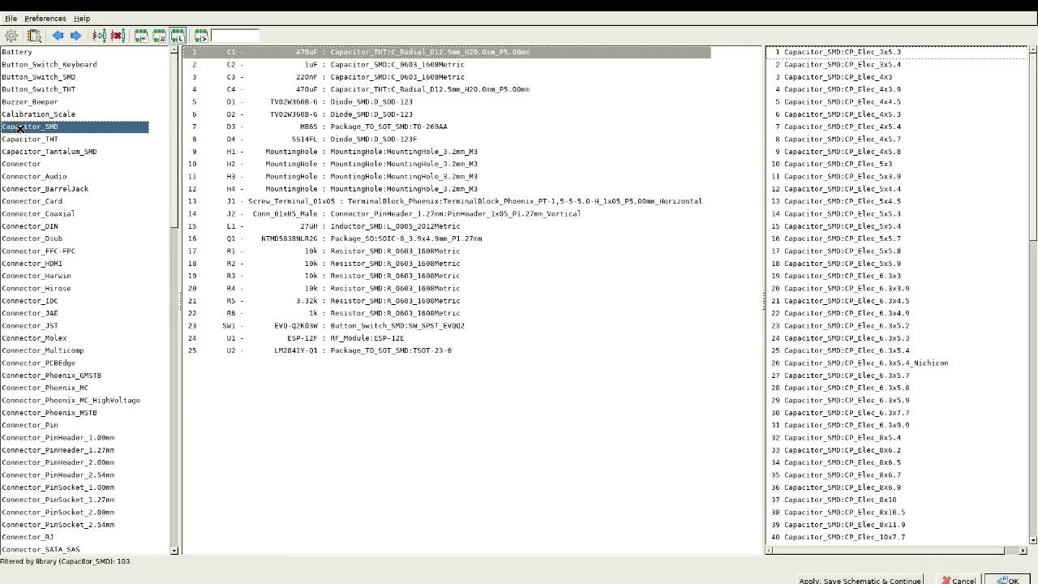
{"action": "left_click", "coordinate": [230, 35]}
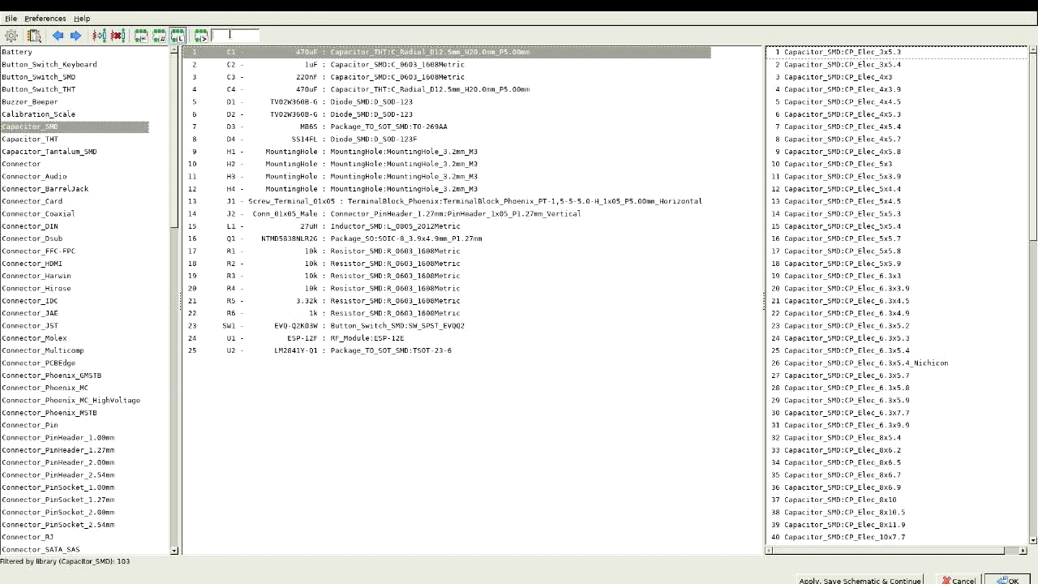
{"action": "type", "text": "5.4"}
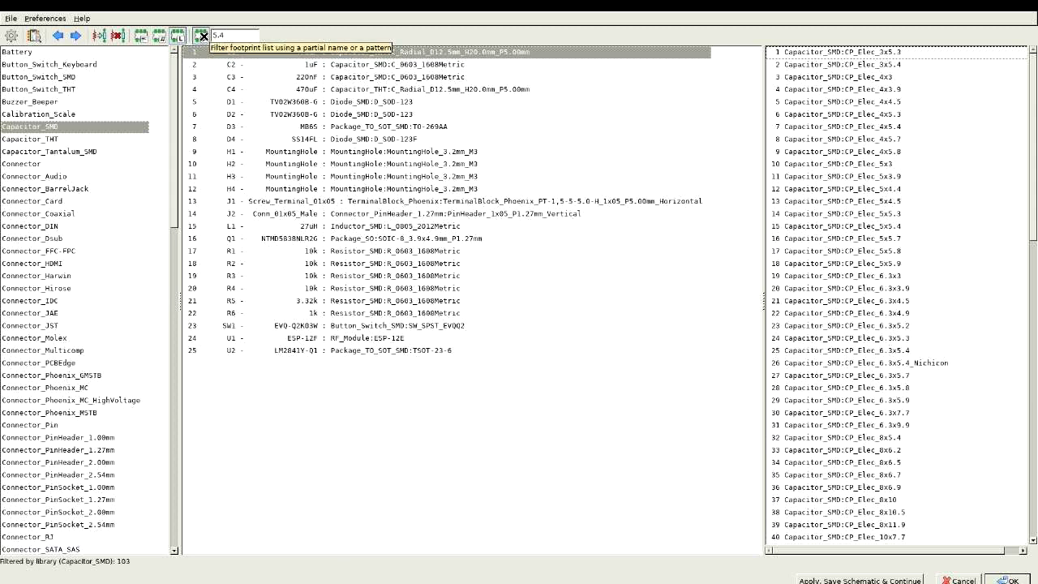
{"action": "left_click", "coordinate": [203, 36]}
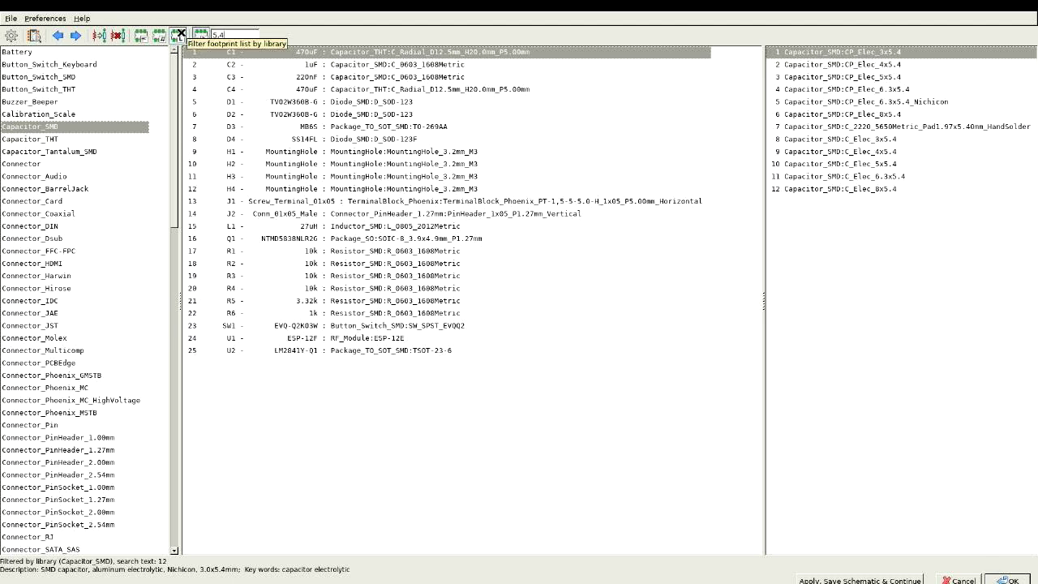
{"action": "left_click", "coordinate": [180, 35]}
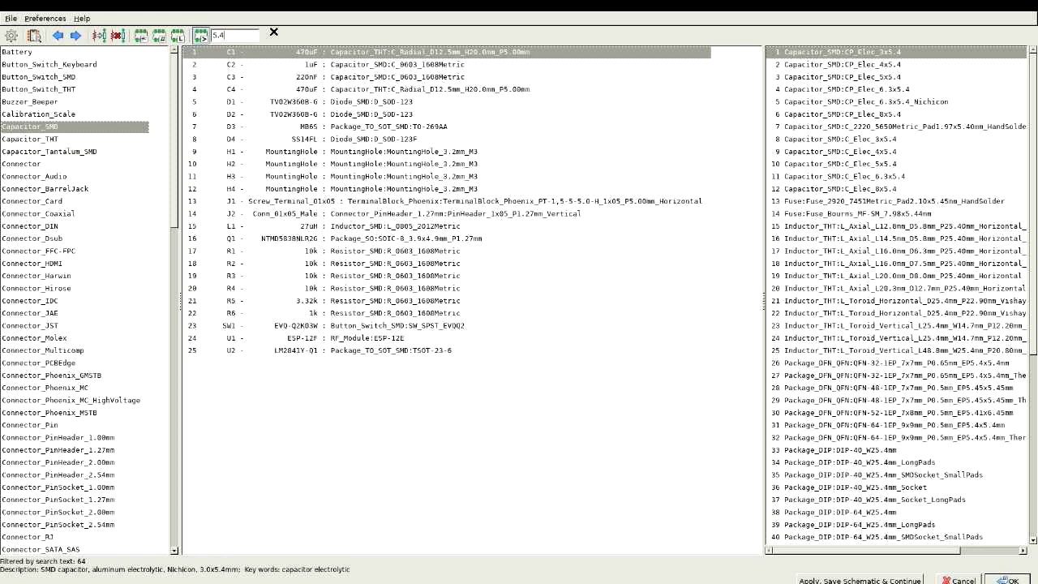
Step: Close CvPcb and return to the SCHEMATIC DEMO slide in Firefox
{"action": "key", "text": "alt+Tab"}
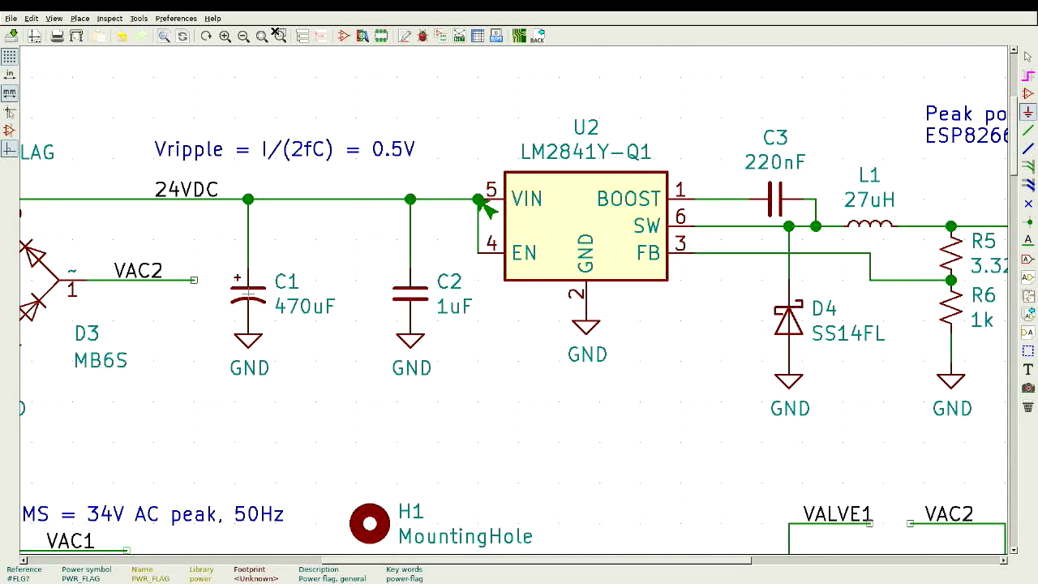
{"action": "key", "text": "alt+Tab"}
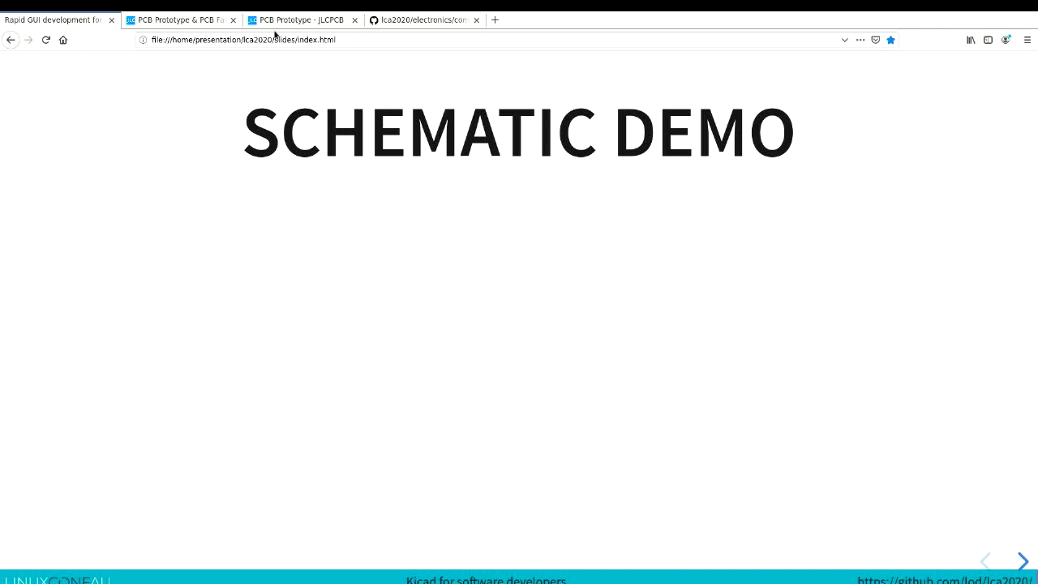
Step: Check the complete_schematic folder on GitHub, then return to the slides and advance one slide
{"action": "left_click", "coordinate": [396, 18]}
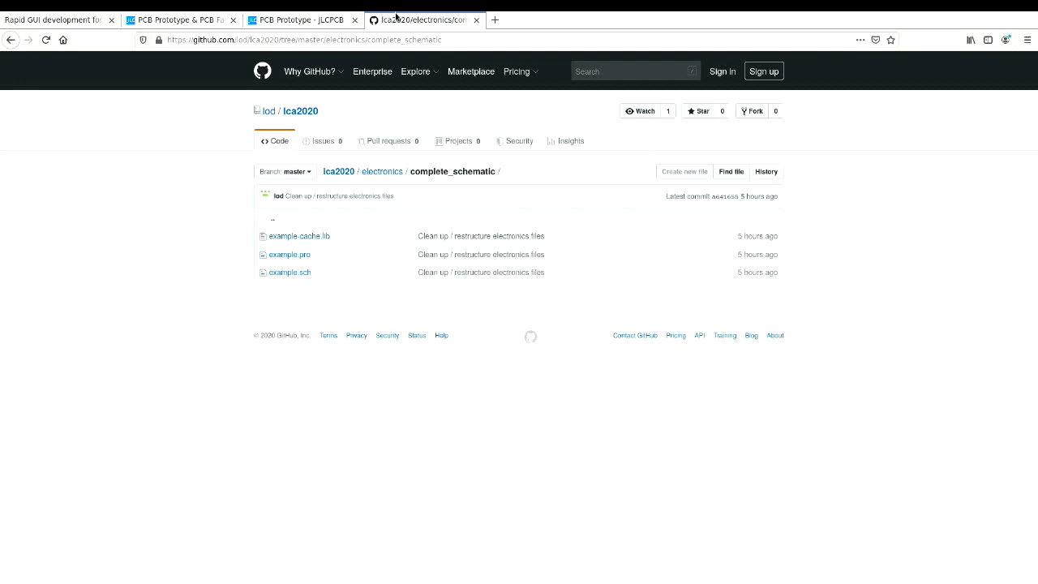
{"action": "left_click", "coordinate": [27, 16]}
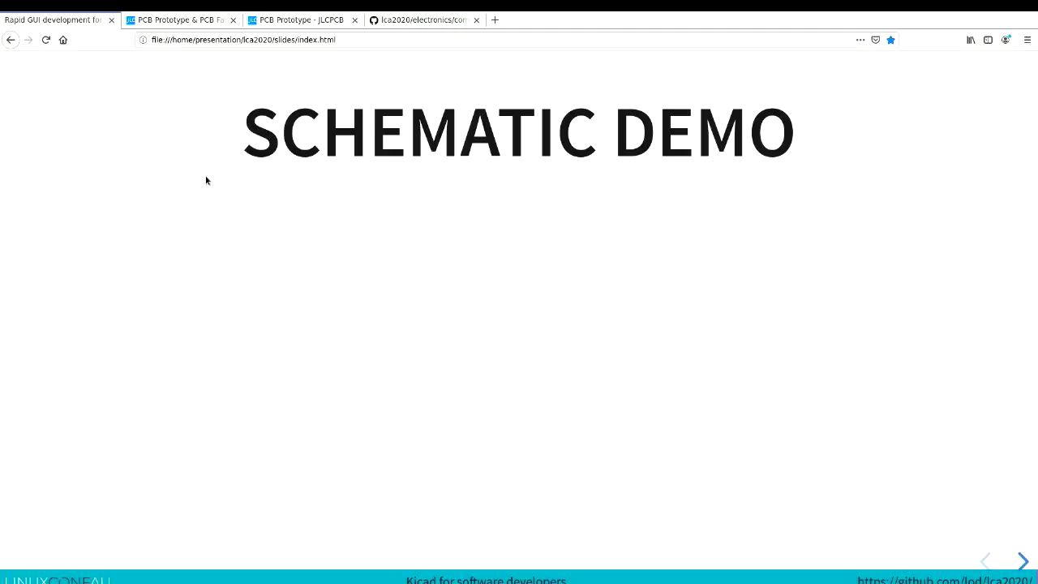
{"action": "key", "text": "Right"}
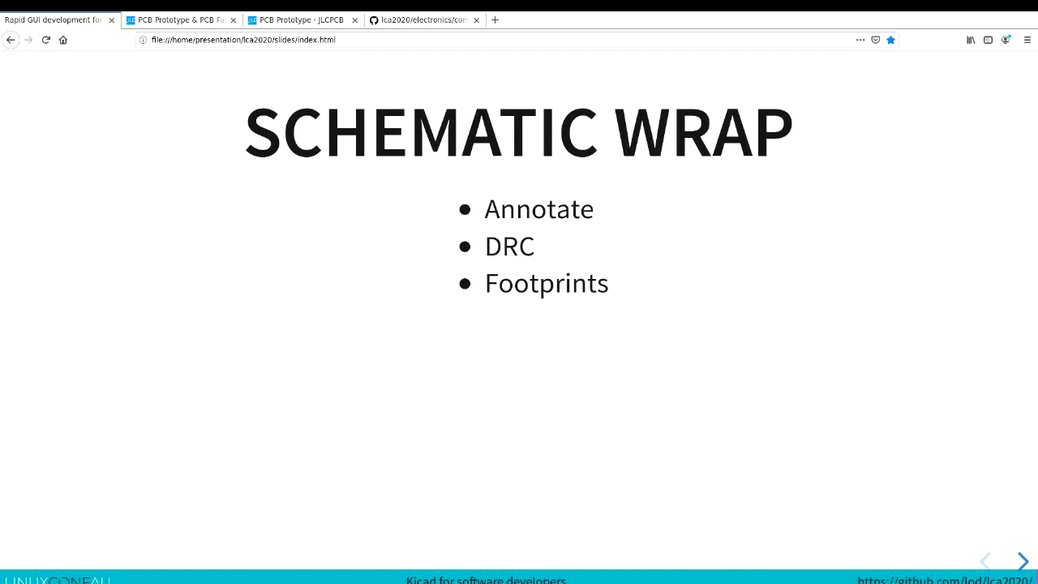
Step: Advance the slide deck to the PCB INTRO slide
{"action": "key", "text": "Right"}
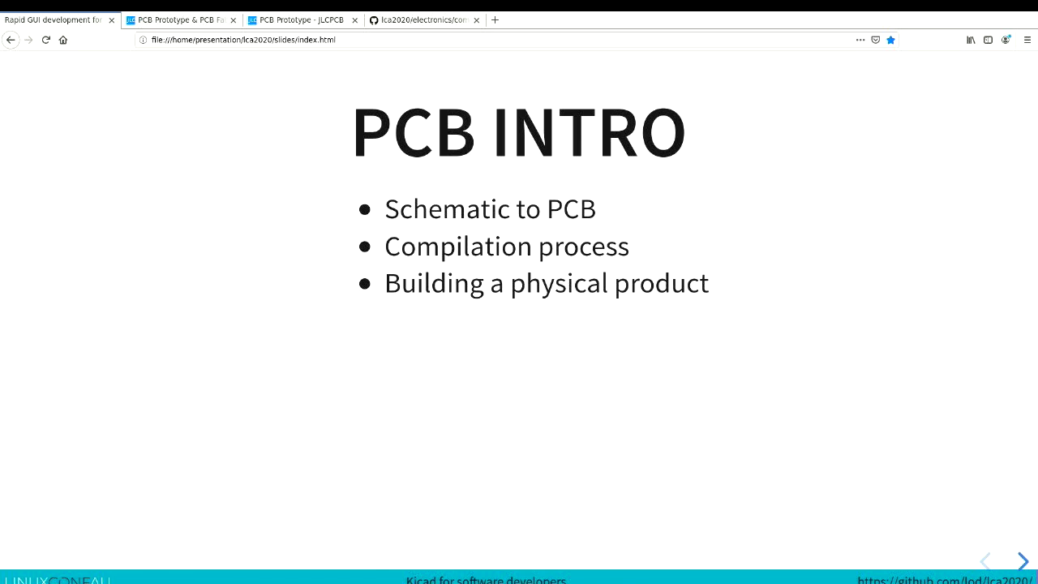
Step: Advance to the photo of the fabricated valve-controller board with INPUT, VALVE1–VALVE4 and MOISTURE labels
{"action": "key", "text": "Right"}
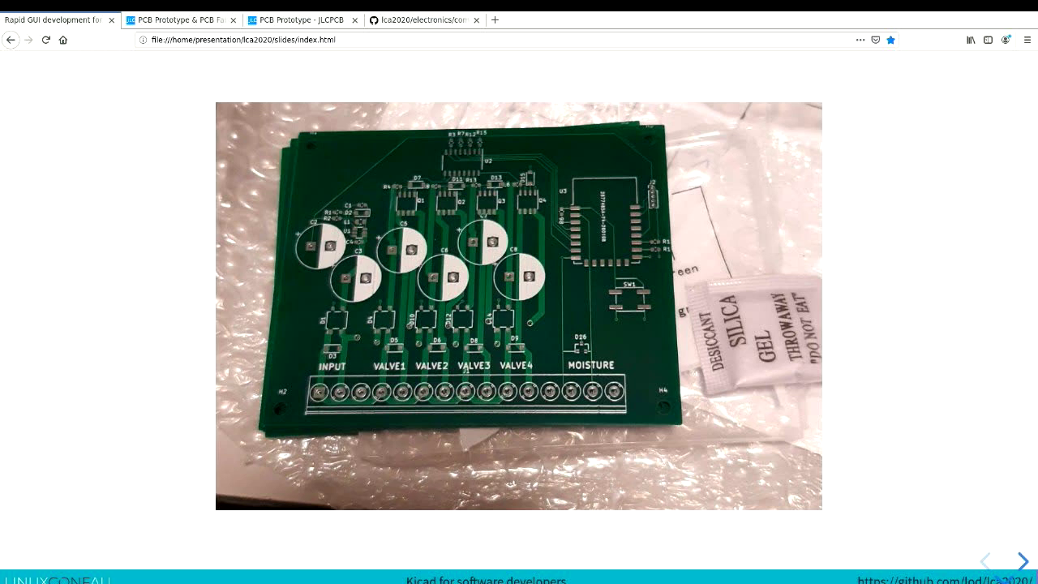
Step: Advance to the PCB CORE slide showing copper laminated over epoxy resin and glass fill
{"action": "key", "text": "Page_Down"}
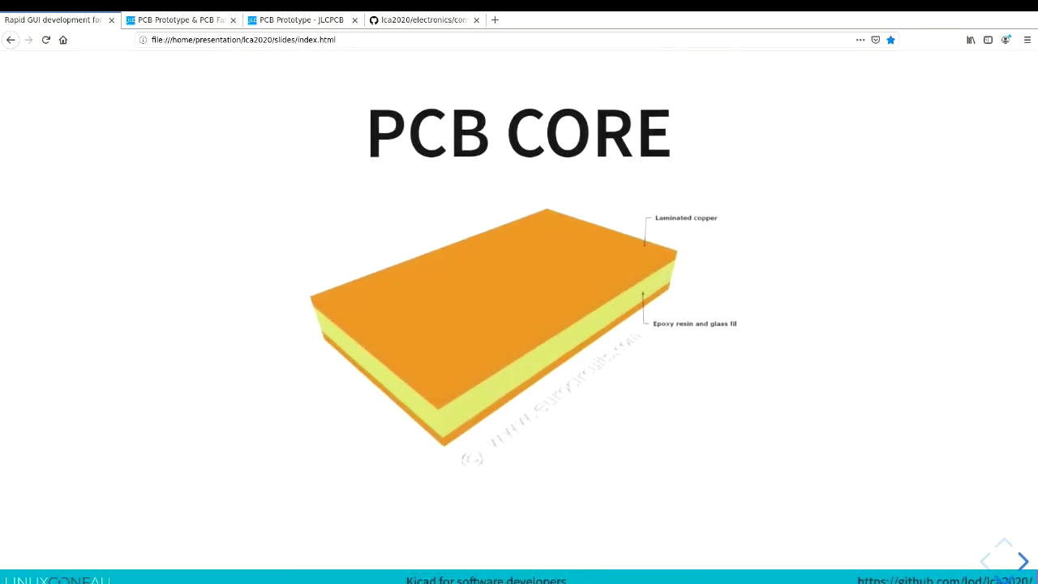